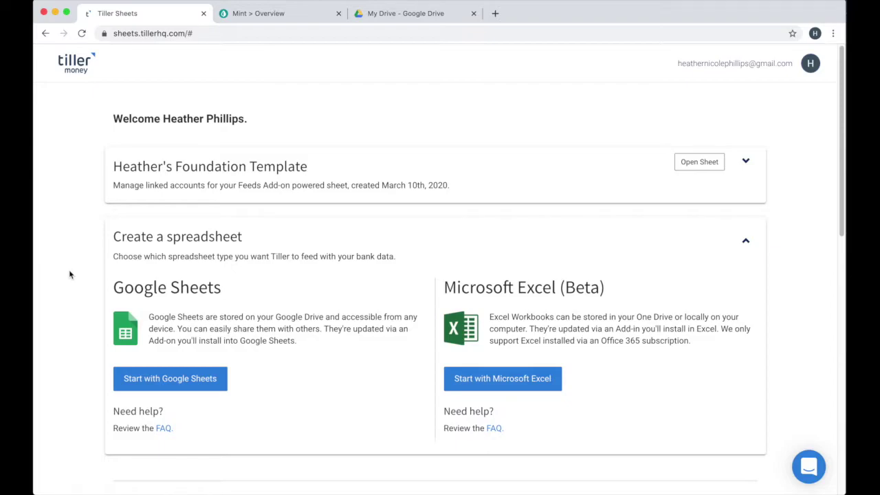
# Step: Scroll through the Tiller Foundation Template to review it before installing Tiller Money Feeds
pyautogui.scroll(-3, 69, 275)
pyautogui.scroll(-2, 70, 275)
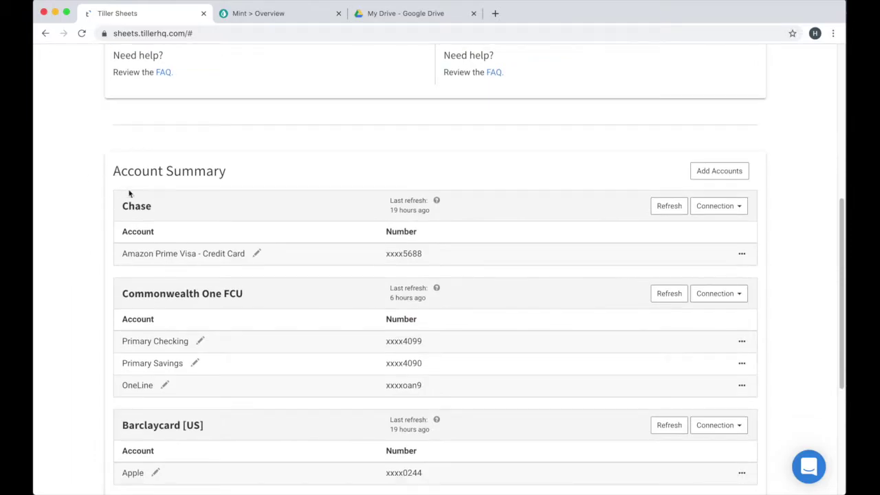
pyautogui.scroll(-1, 73, 194)
pyautogui.scroll(-2, 75, 213)
pyautogui.scroll(10, 76, 243)
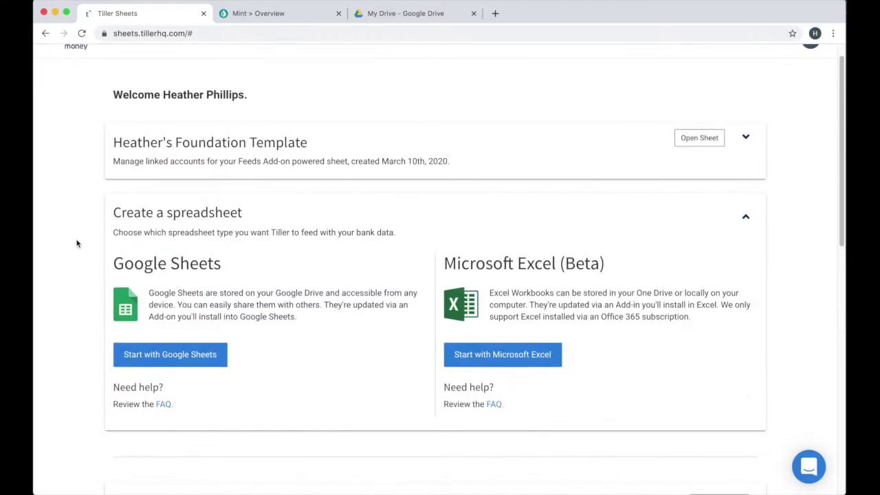
pyautogui.scroll(1, 73, 277)
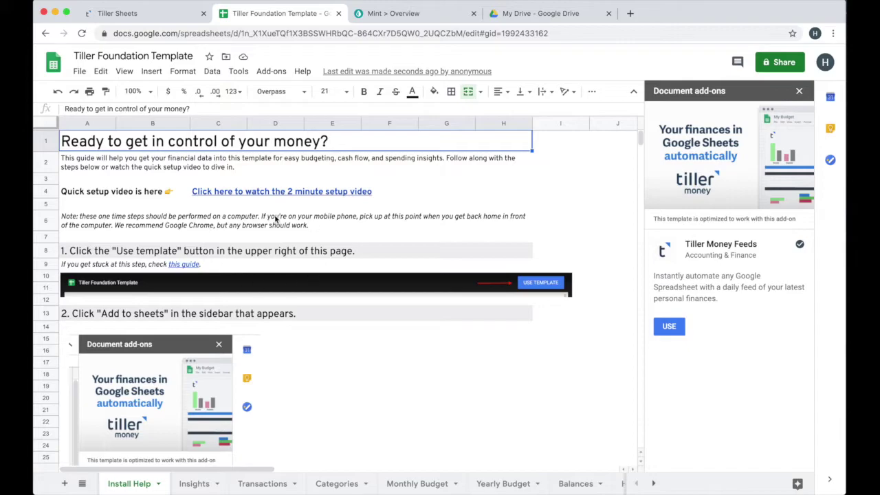
# Step: Install Tiller Money Feeds and link the sheet to the Primary Checking account
pyautogui.click(673, 328)
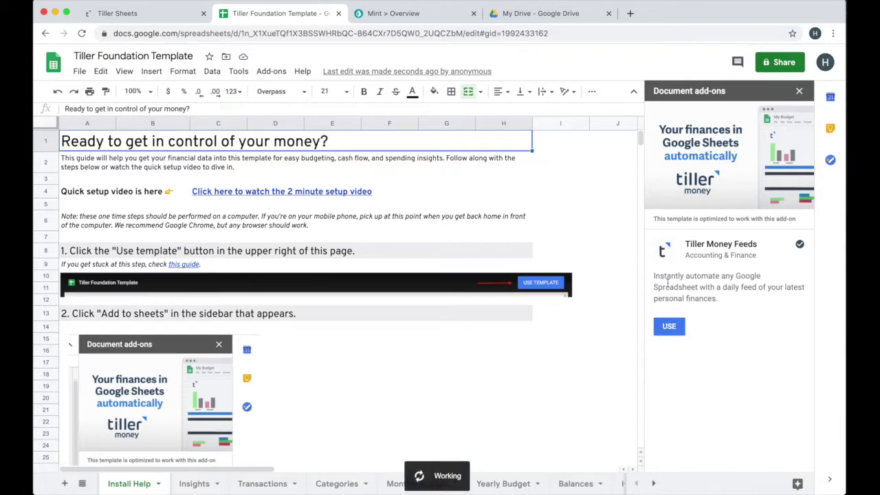
pyautogui.click(688, 269)
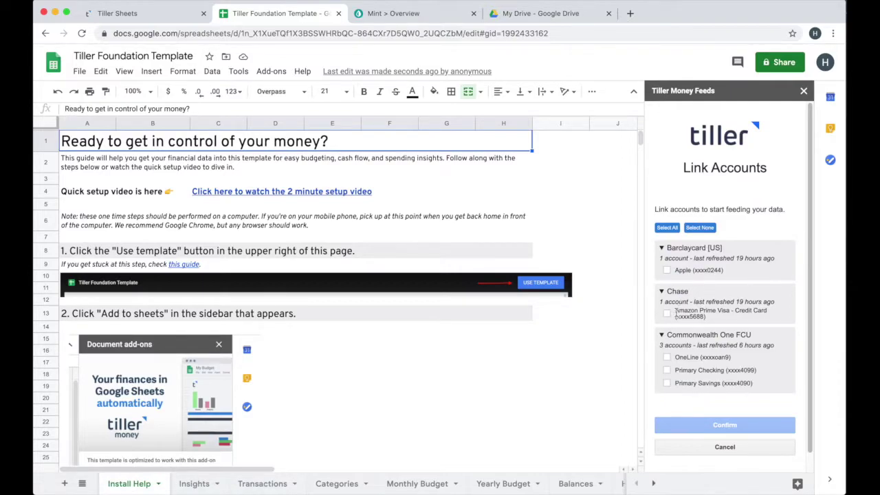
pyautogui.click(667, 371)
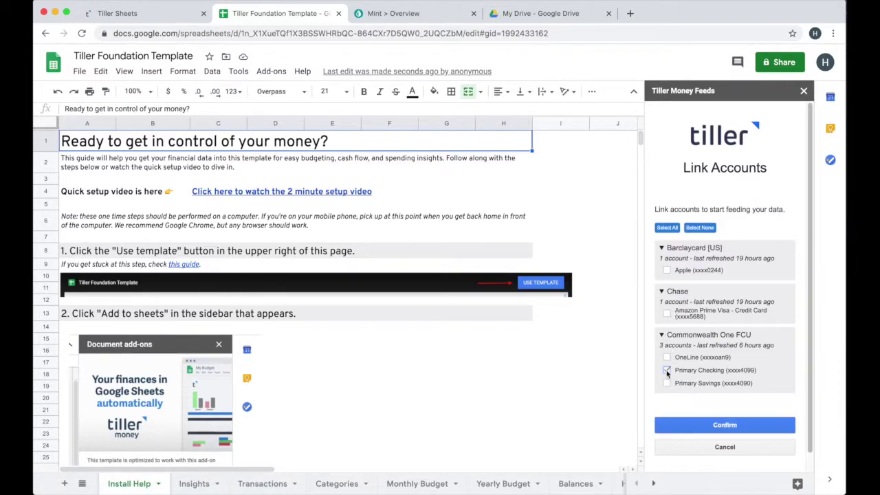
pyautogui.click(698, 425)
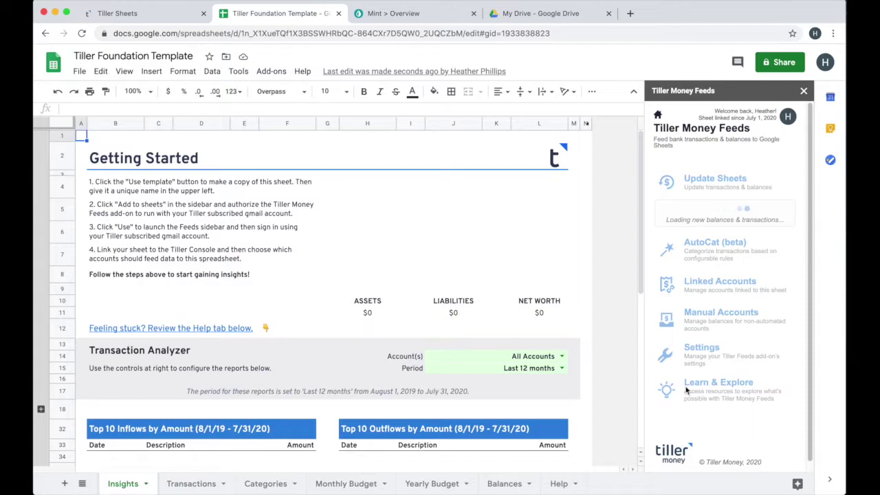
pyautogui.click(396, 13)
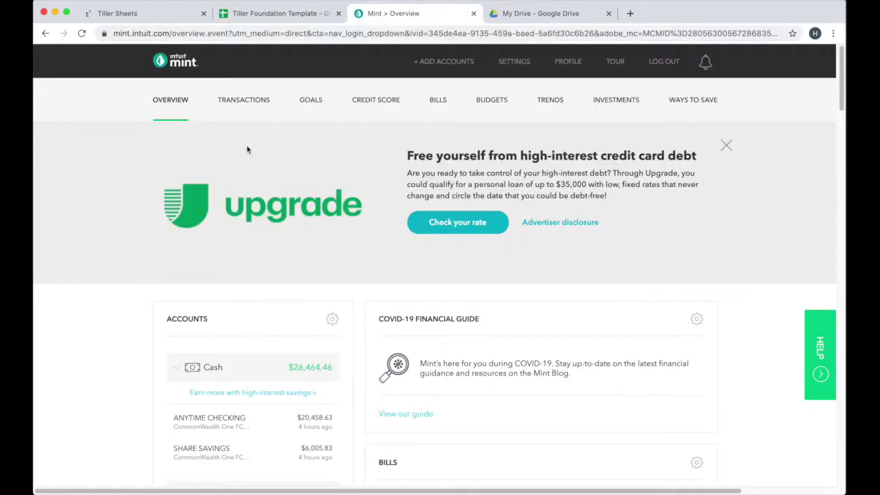
# Step: Export all Mint transactions from the Transactions page to transactions (3).csv
pyautogui.click(252, 103)
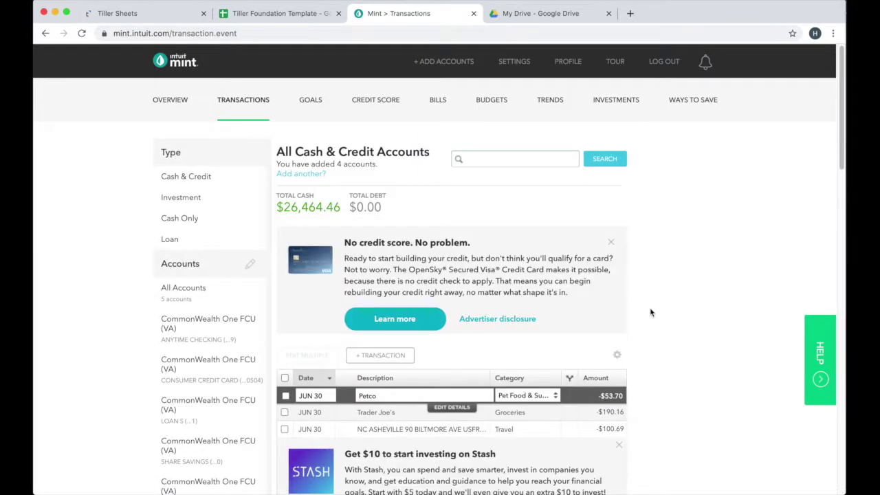
pyautogui.scroll(-5, 650, 307)
pyautogui.scroll(-4, 650, 307)
pyautogui.scroll(-5, 650, 313)
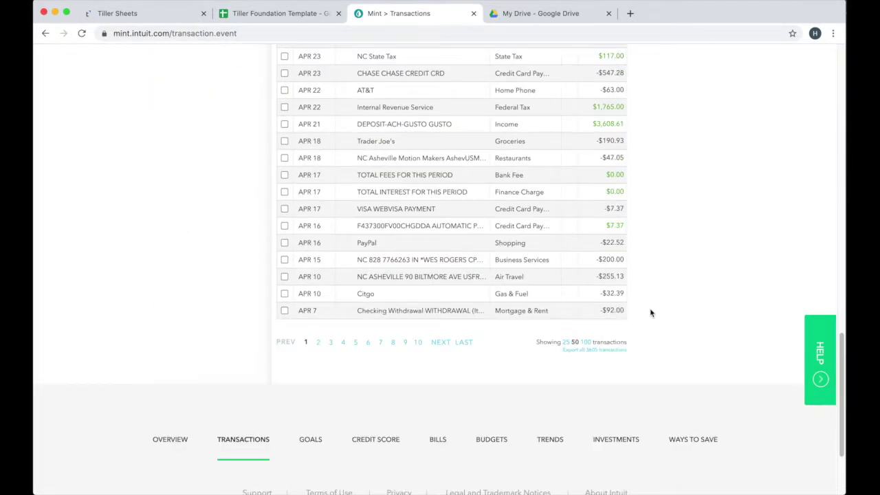
pyautogui.click(601, 350)
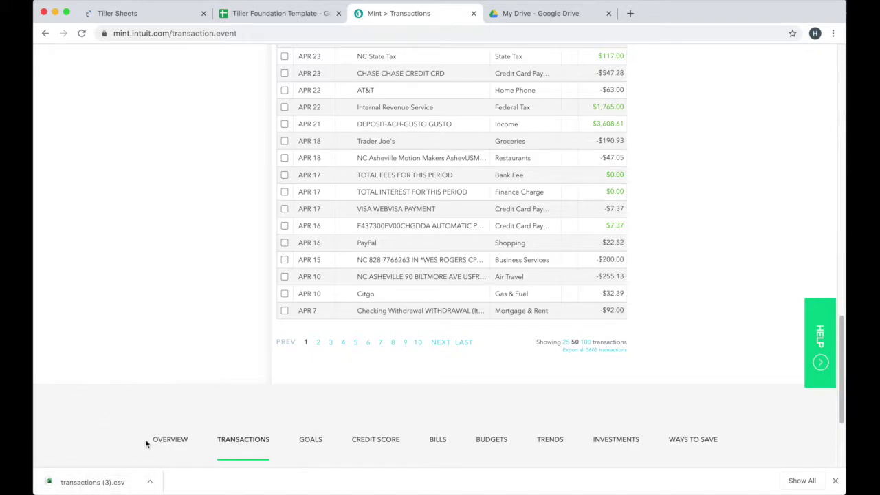
pyautogui.click(505, 15)
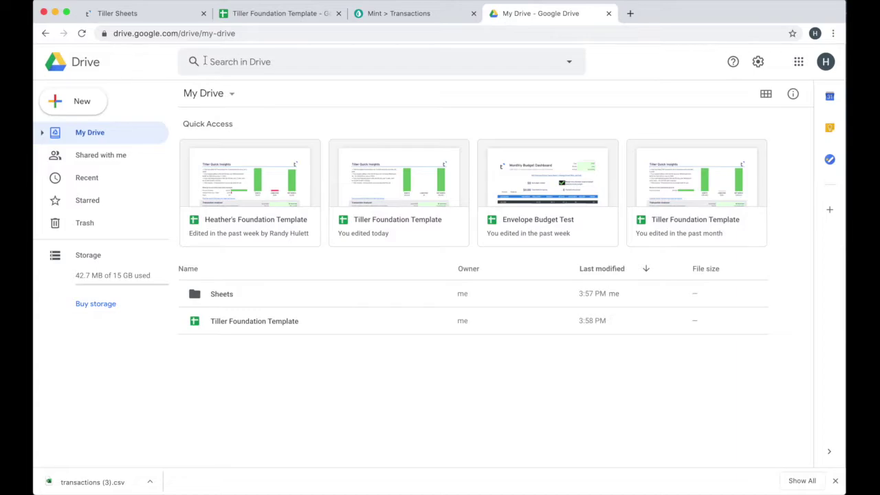
# Step: Upload transactions (3).csv into My Drive and open it with Google Sheets
pyautogui.click(152, 484)
pyautogui.click(173, 468)
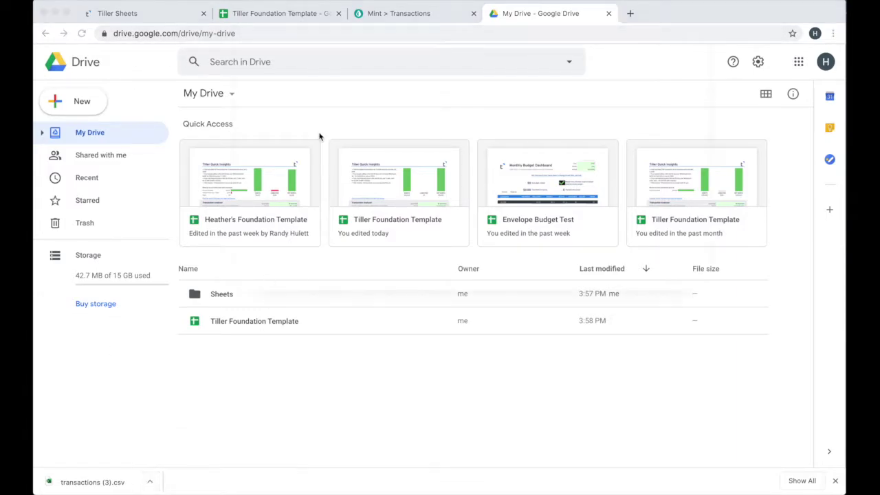
pyautogui.moveTo(401, 70); pyautogui.dragTo(308, 387)
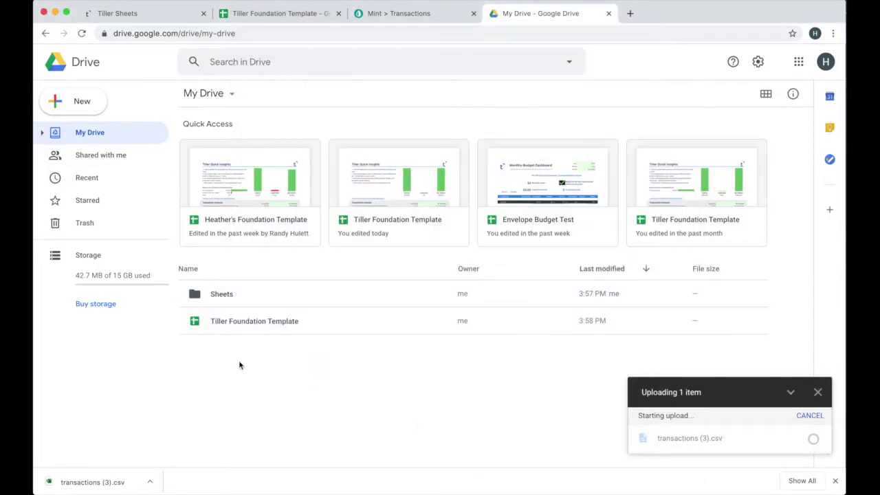
pyautogui.doubleClick(239, 326)
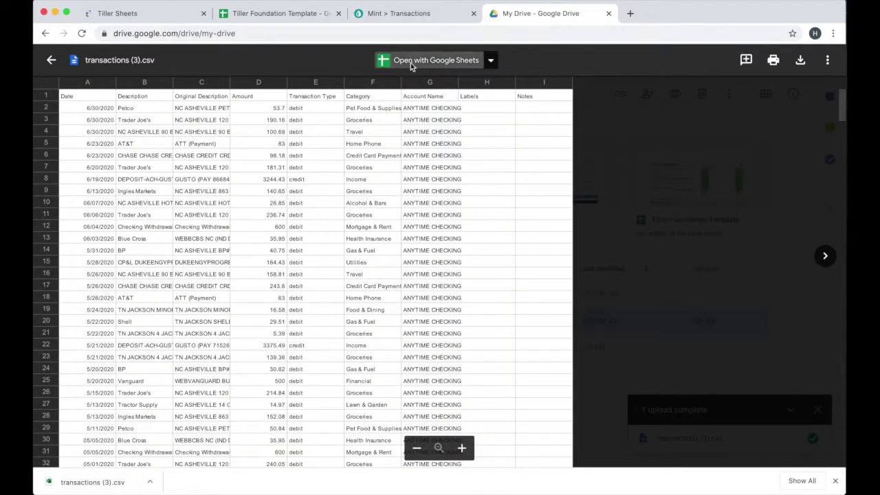
pyautogui.click(410, 60)
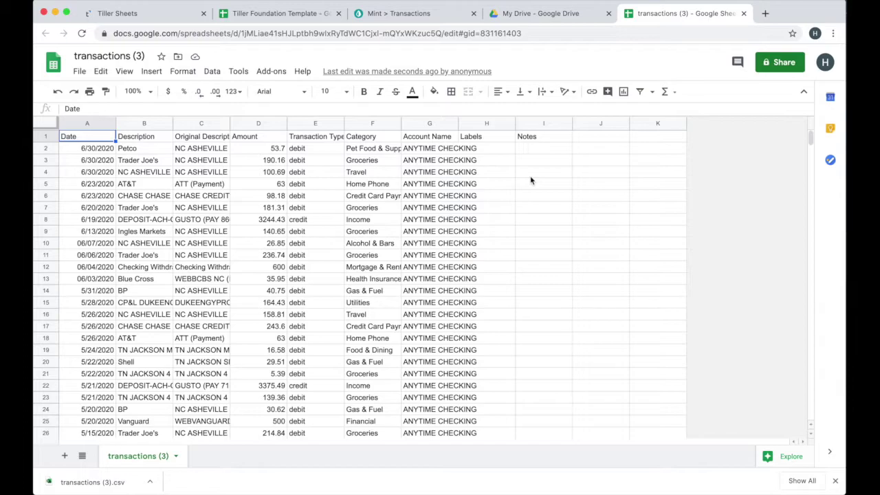
# Step: List the unique Mint categories in cell I4 with =UNIQUE(F2:F)
pyautogui.click(531, 177)
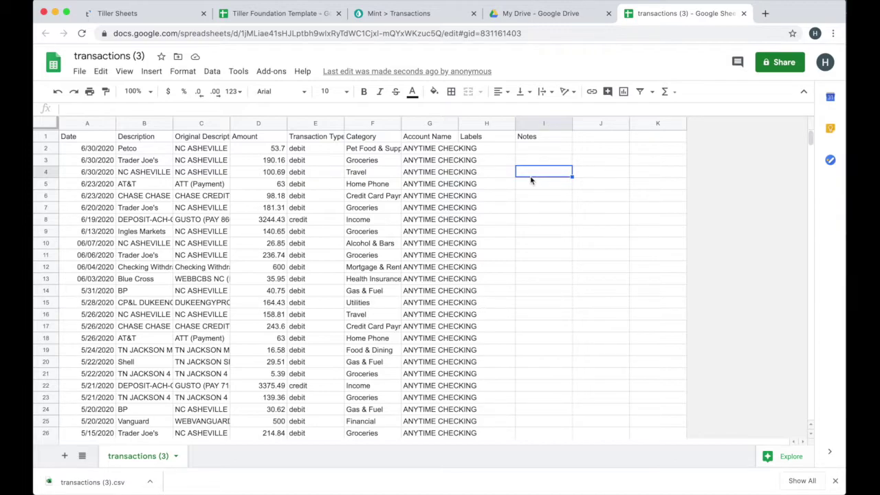
pyautogui.write('=unique')
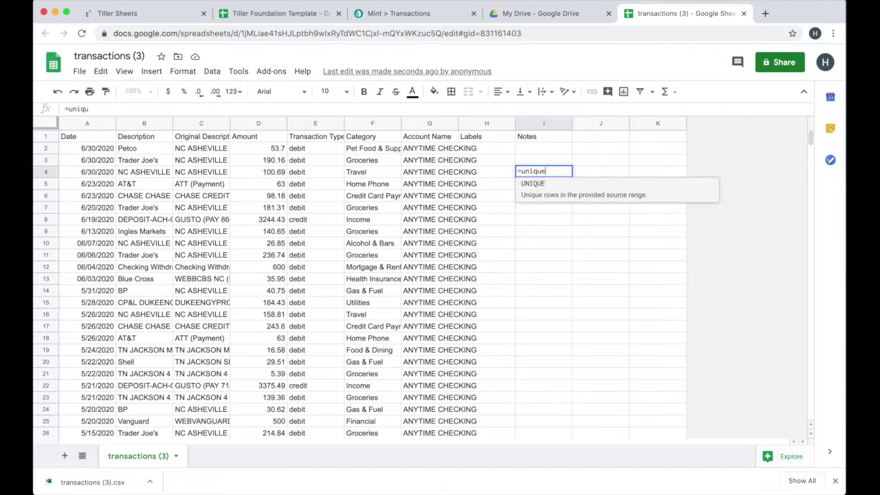
pyautogui.write('(')
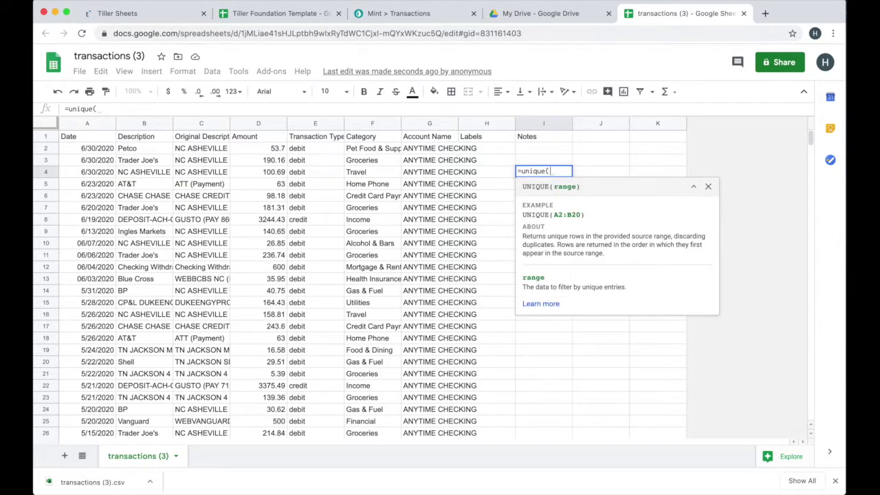
pyautogui.write('F2:F')
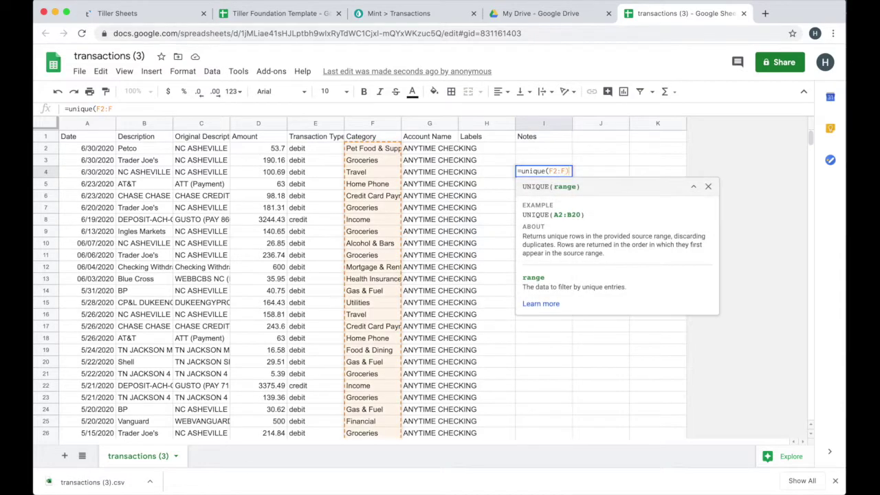
pyautogui.write(')')
pyautogui.press('Return')
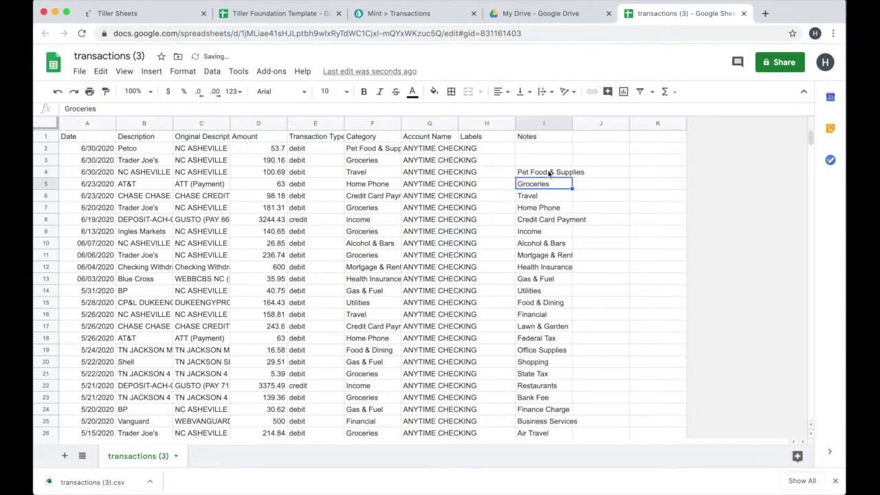
# Step: Copy the unique category list in I4:I88
pyautogui.click(548, 174)
pyautogui.scroll(-7, 529, 219)
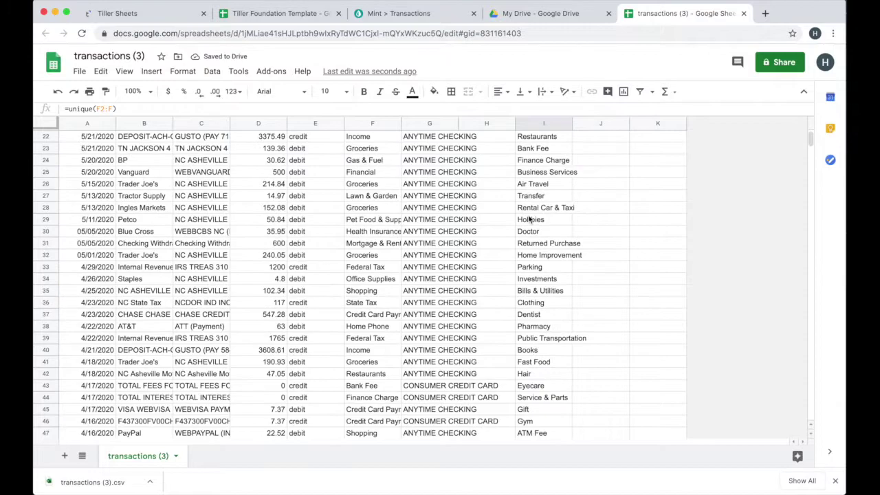
pyautogui.scroll(-5, 530, 219)
pyautogui.scroll(-6, 529, 219)
pyautogui.scroll(-11, 530, 219)
pyautogui.scroll(5, 529, 218)
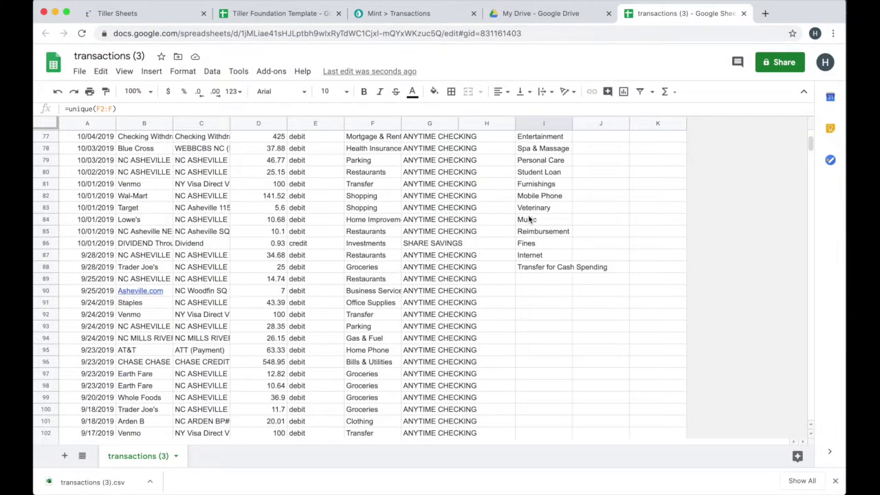
pyautogui.keyDown('shift'); pyautogui.click(530, 270); pyautogui.keyUp('shift')
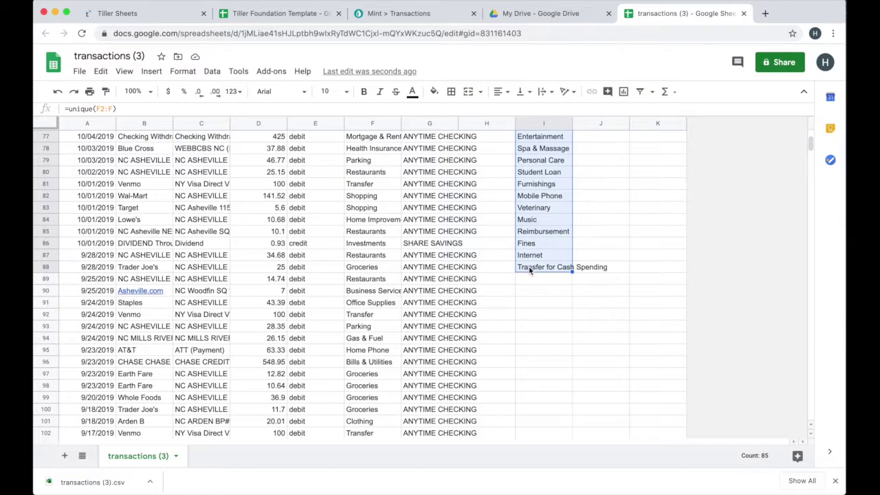
pyautogui.rightClick(529, 270)
pyautogui.click(555, 108)
pyautogui.click(284, 15)
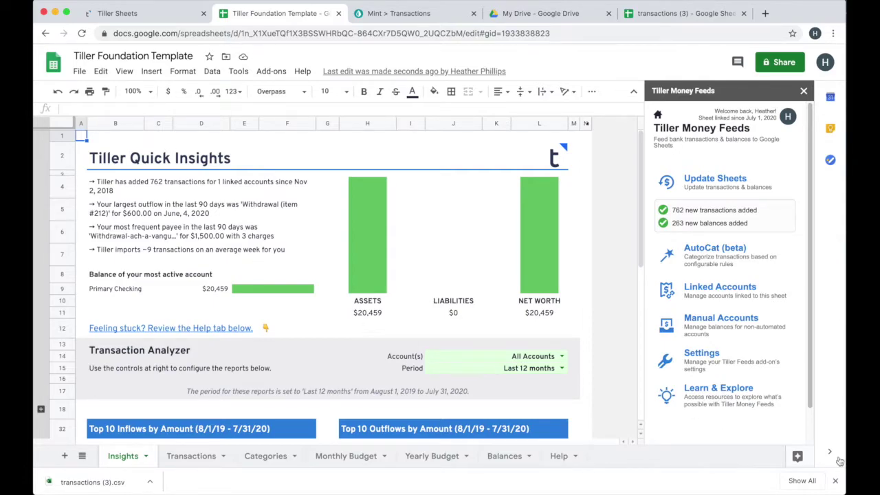
# Step: Check the Transactions sheet, then go to the Categories sheet and select cell A2
pyautogui.click(836, 480)
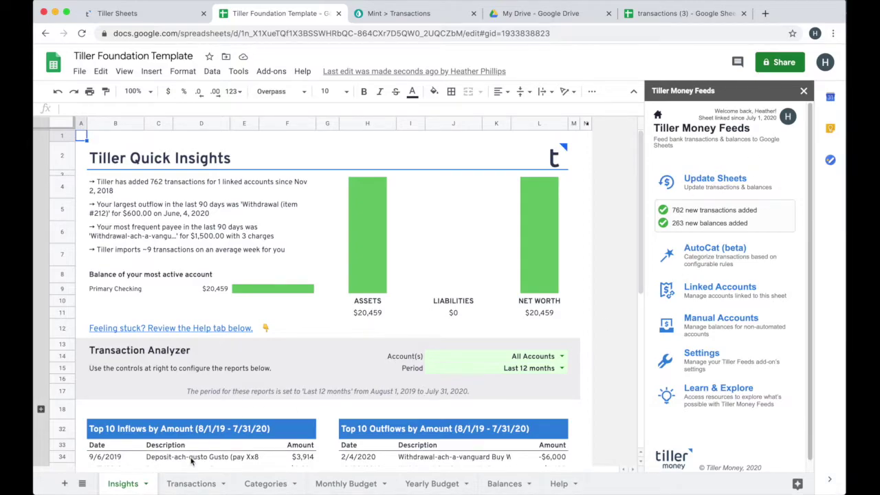
pyautogui.click(191, 485)
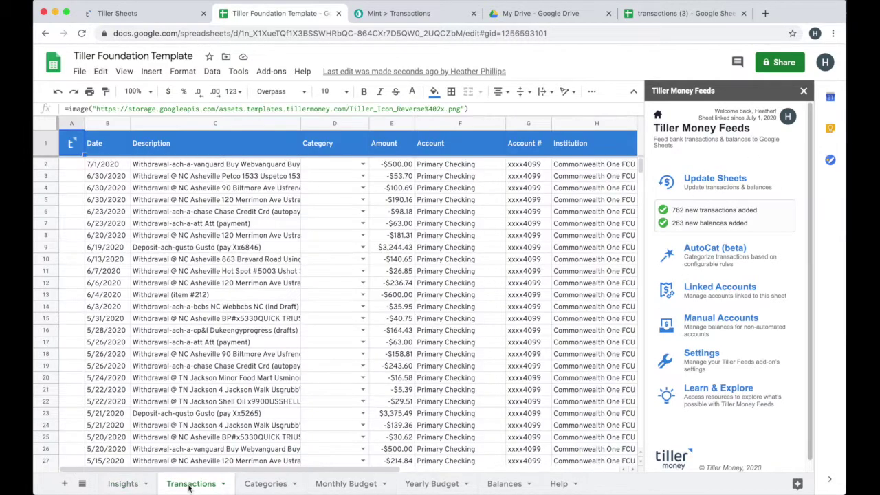
pyautogui.click(262, 485)
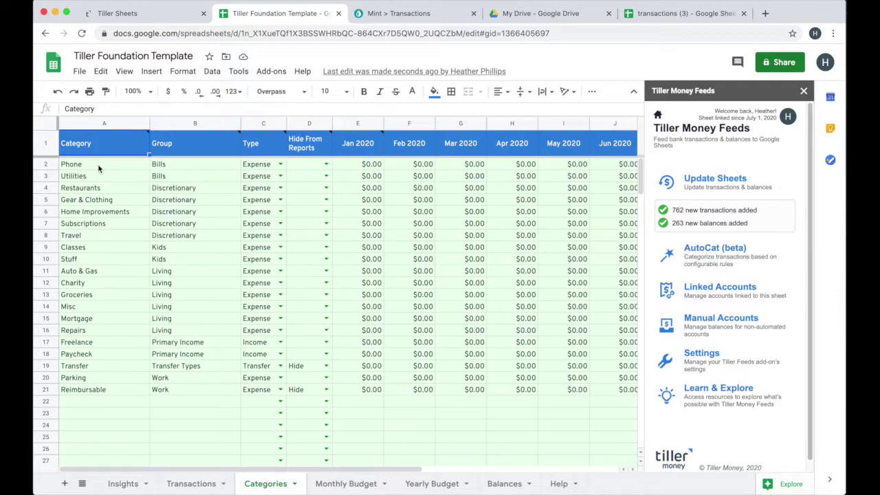
pyautogui.click(98, 168)
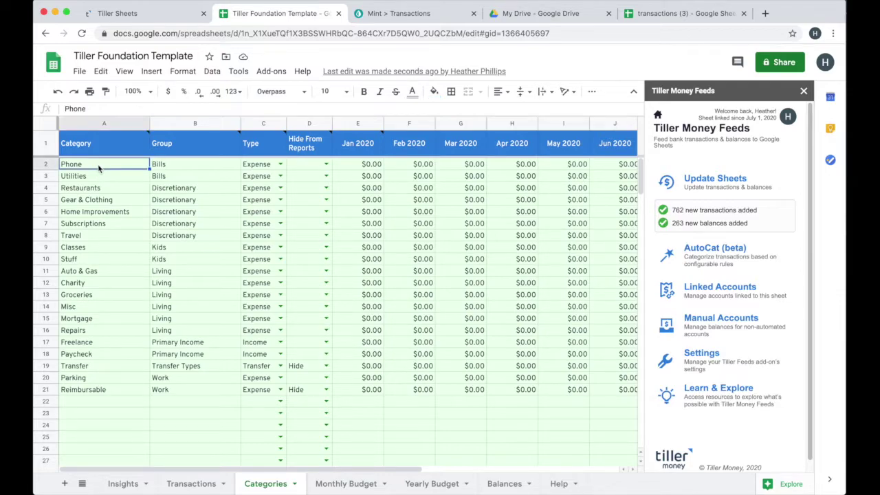
# Step: Paste the Mint categories as plain values into Categories cell A2
pyautogui.rightClick(98, 168)
pyautogui.moveTo(143, 143)
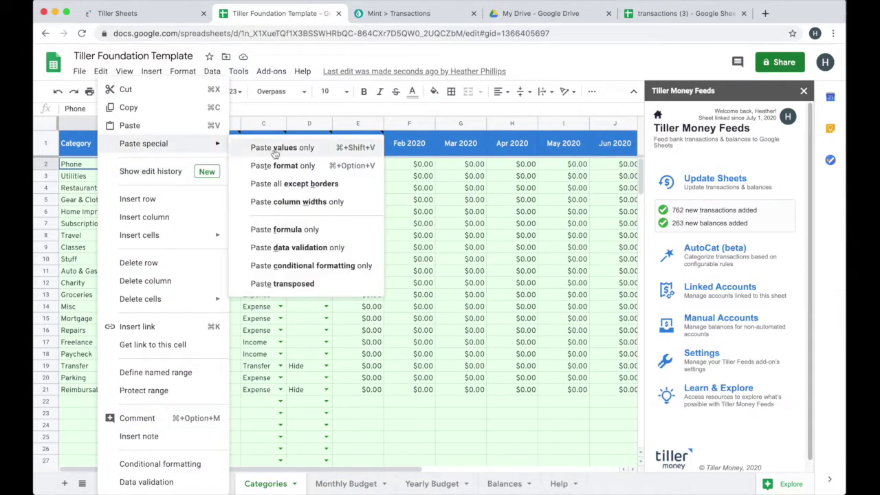
pyautogui.click(274, 148)
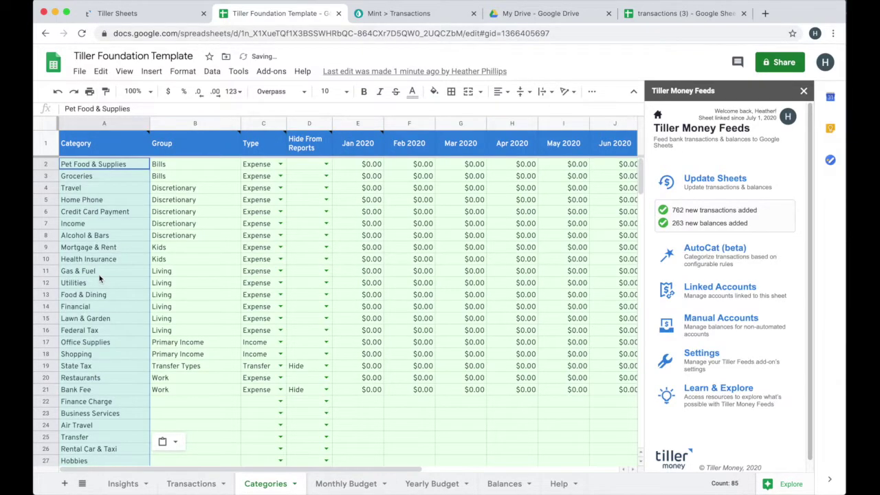
pyautogui.click(194, 123)
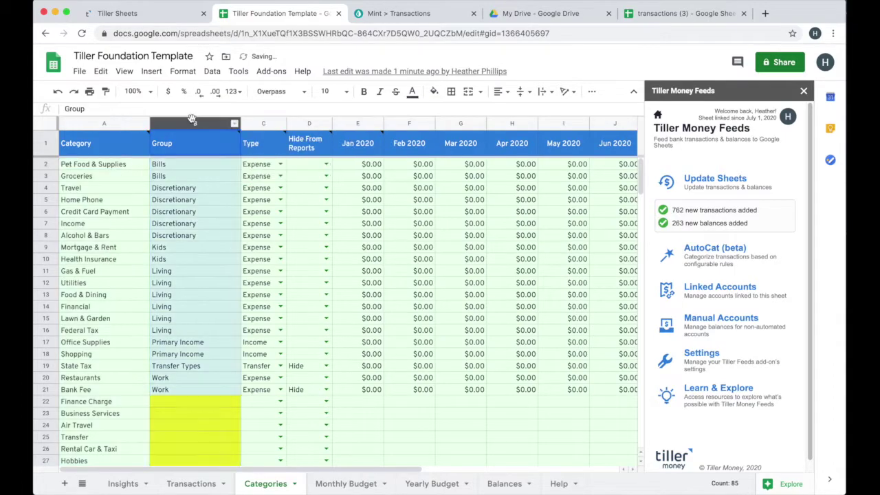
pyautogui.click(74, 165)
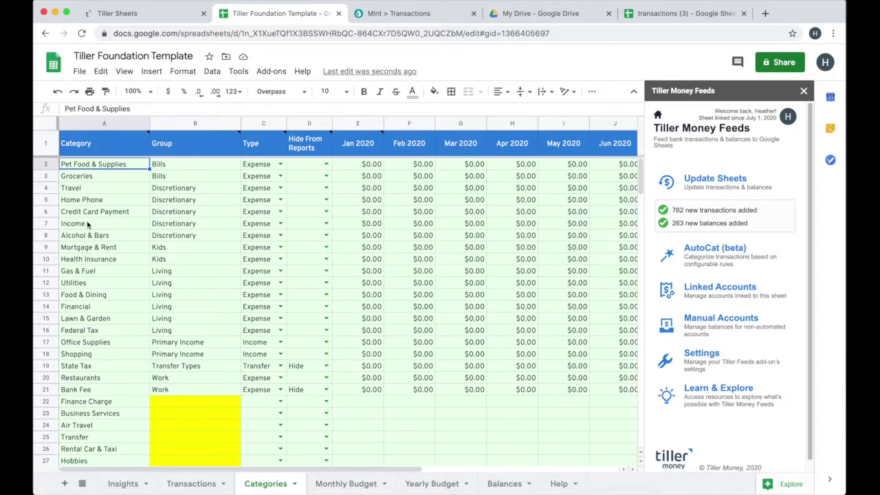
# Step: Close the Tiller Money Feeds sidebar and the Document add-ons panel
pyautogui.click(805, 93)
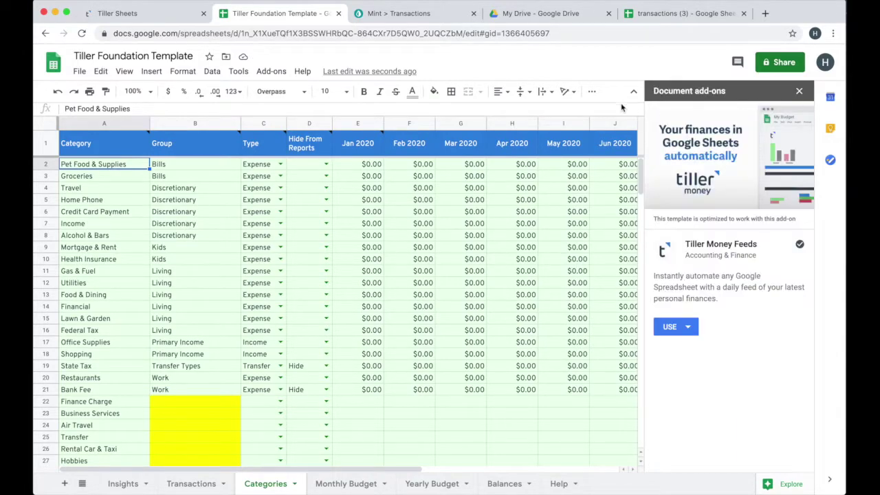
pyautogui.click(797, 95)
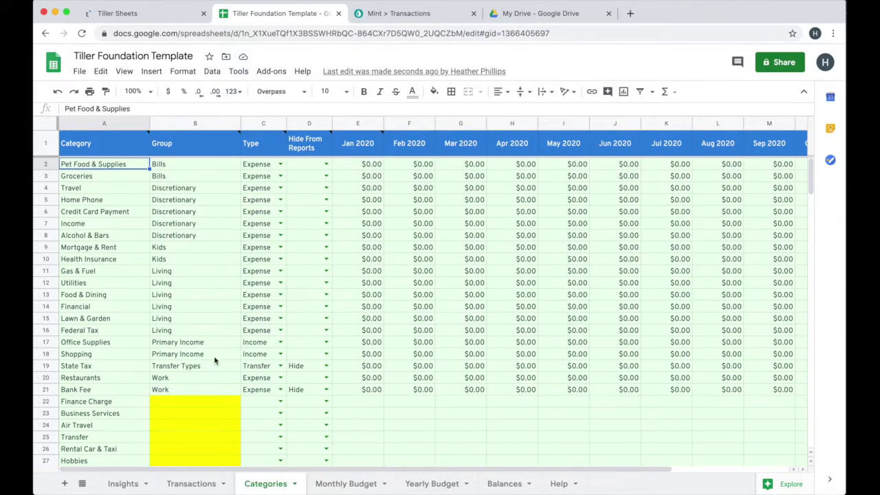
pyautogui.click(193, 484)
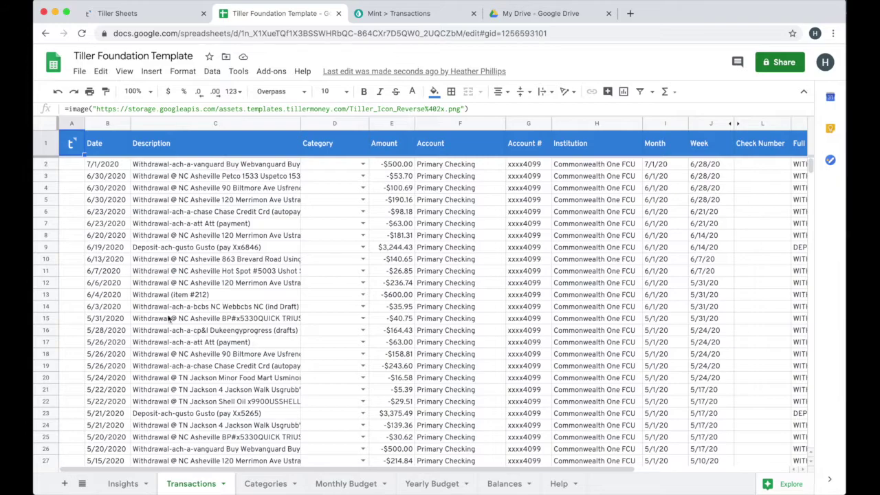
# Step: Select the first transaction row and compare against the Mint transactions page
pyautogui.click(45, 163)
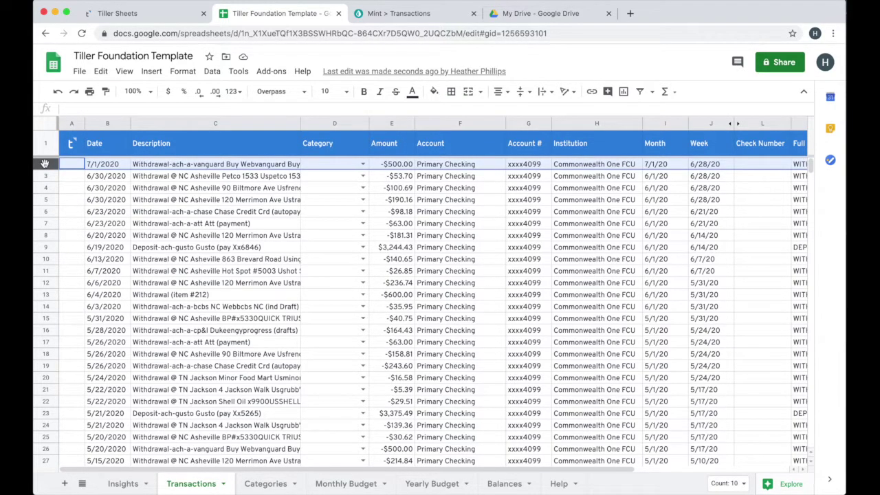
pyautogui.click(397, 13)
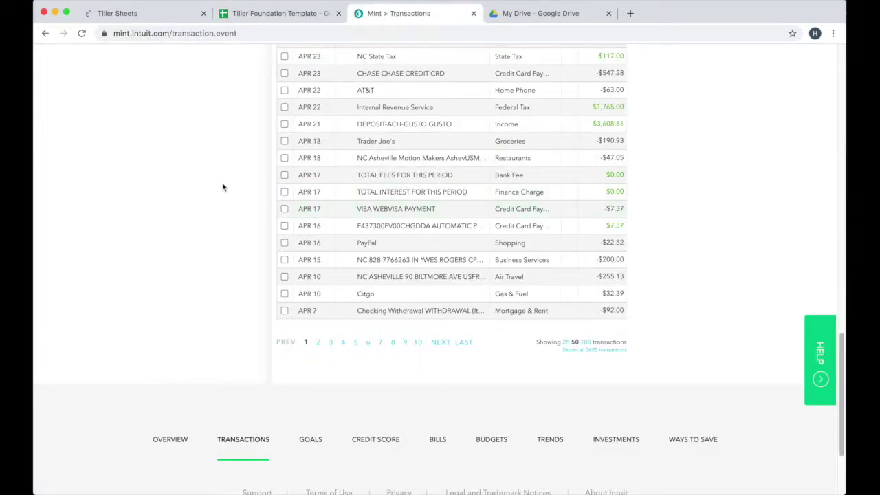
pyautogui.scroll(-5, 299, 235)
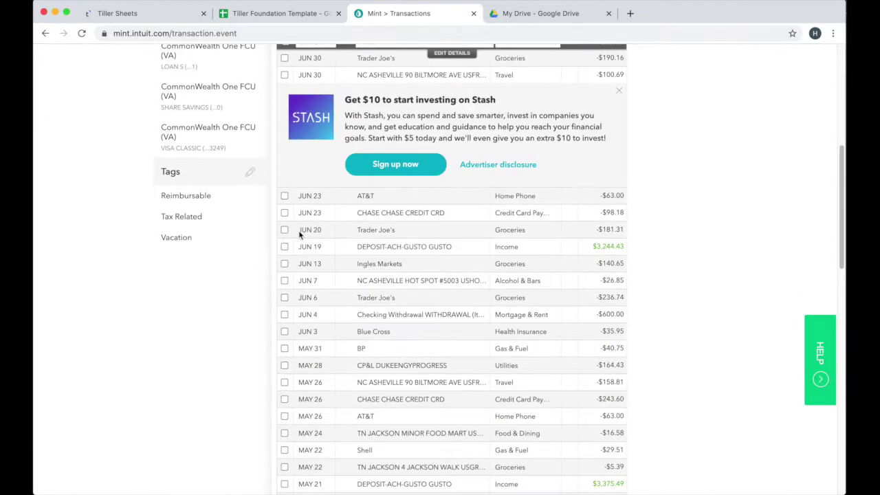
pyautogui.click(297, 20)
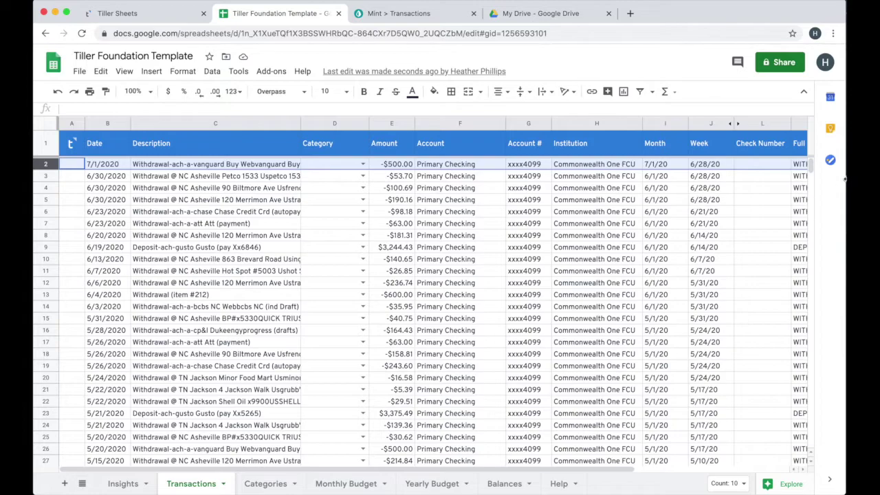
# Step: Delete the contents of transaction rows 2 through 763, leaving only the header
pyautogui.moveTo(811, 165); pyautogui.dragTo(807, 447)
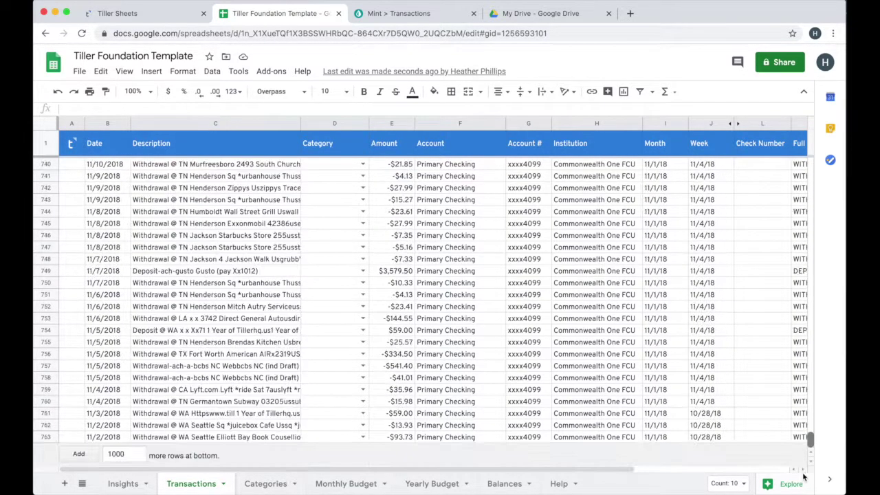
pyautogui.keyDown('shift'); pyautogui.click(43, 438); pyautogui.keyUp('shift')
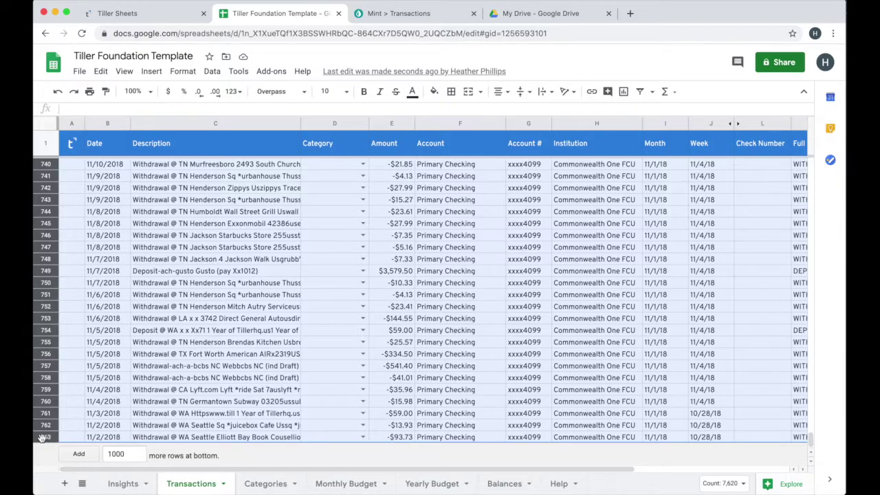
pyautogui.press('Delete')
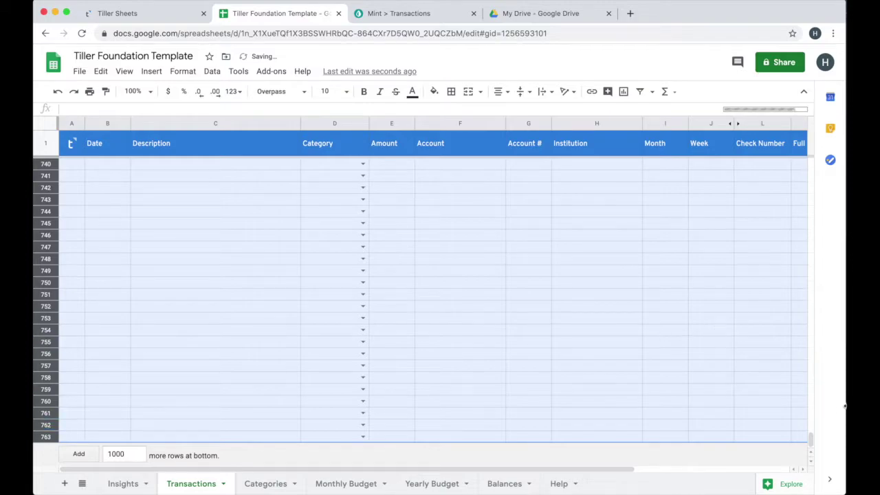
pyautogui.moveTo(810, 438); pyautogui.dragTo(819, 147)
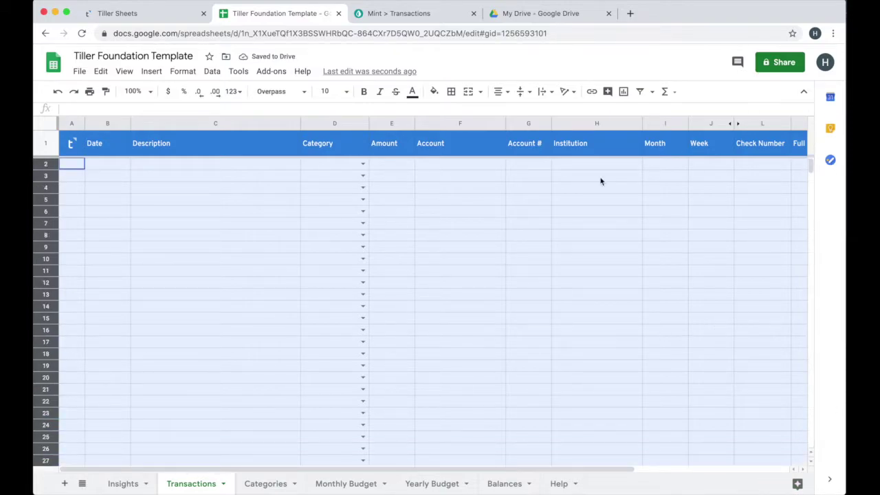
pyautogui.click(464, 177)
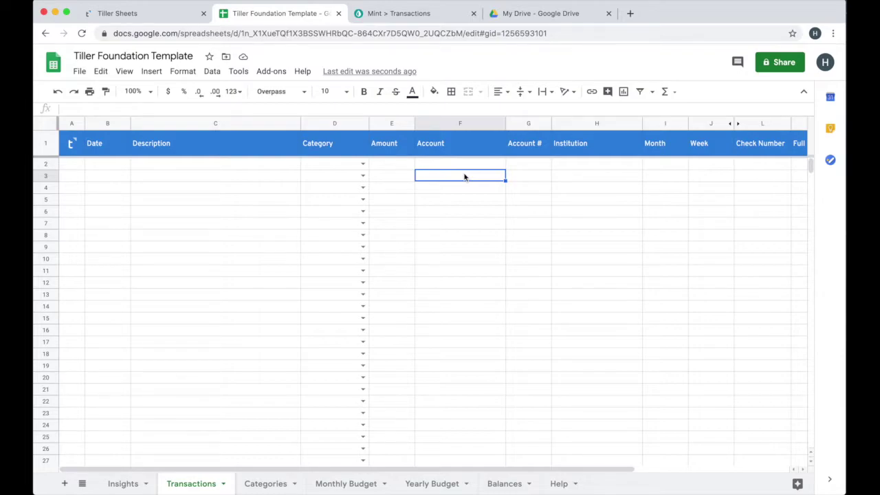
pyautogui.click(110, 165)
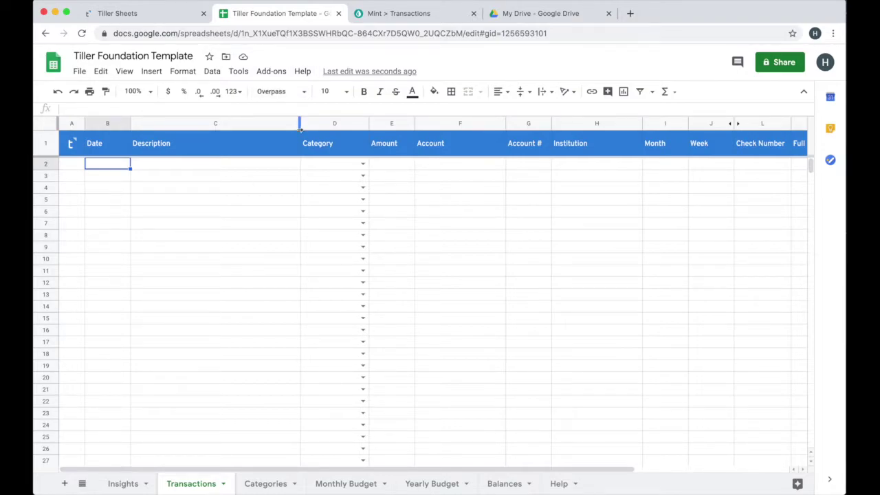
pyautogui.click(261, 76)
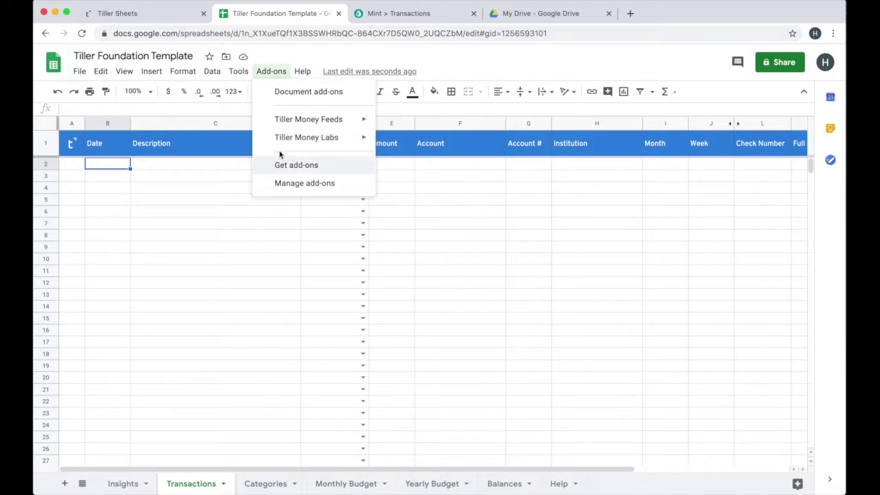
pyautogui.moveTo(307, 138)
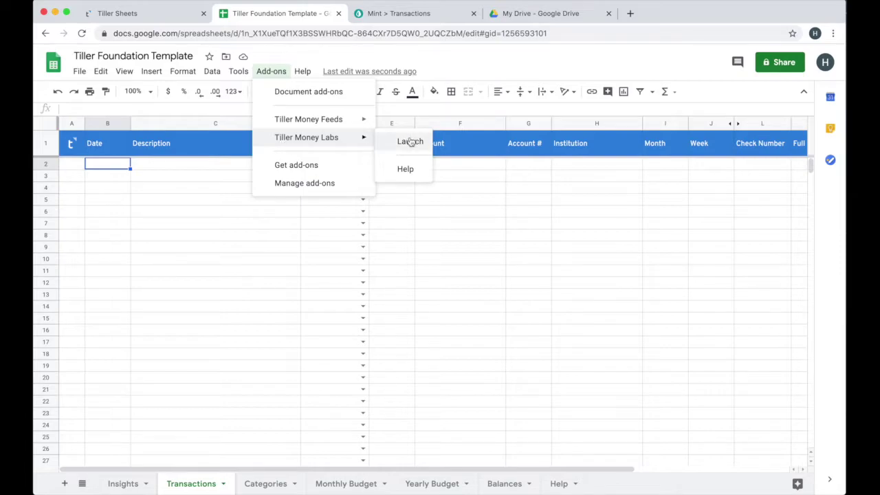
# Step: Launch Tiller Money Labs, acknowledge its introduction, and accept the privacy conditions
pyautogui.click(411, 142)
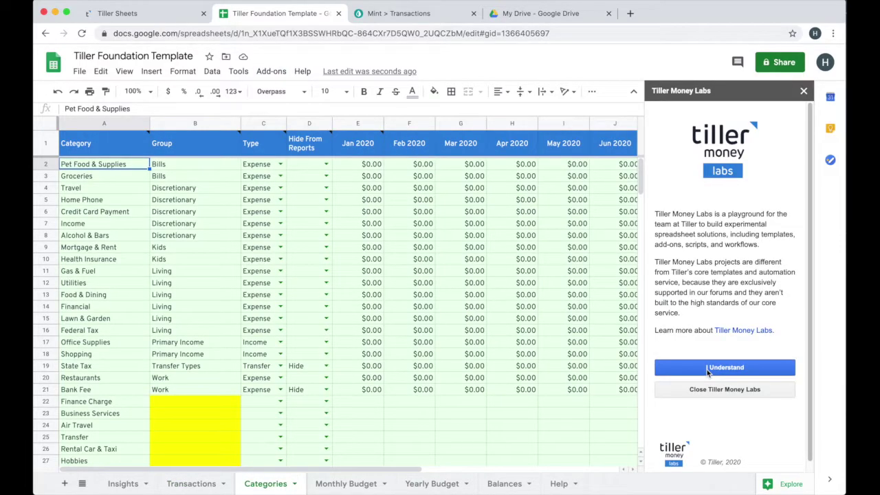
pyautogui.click(708, 371)
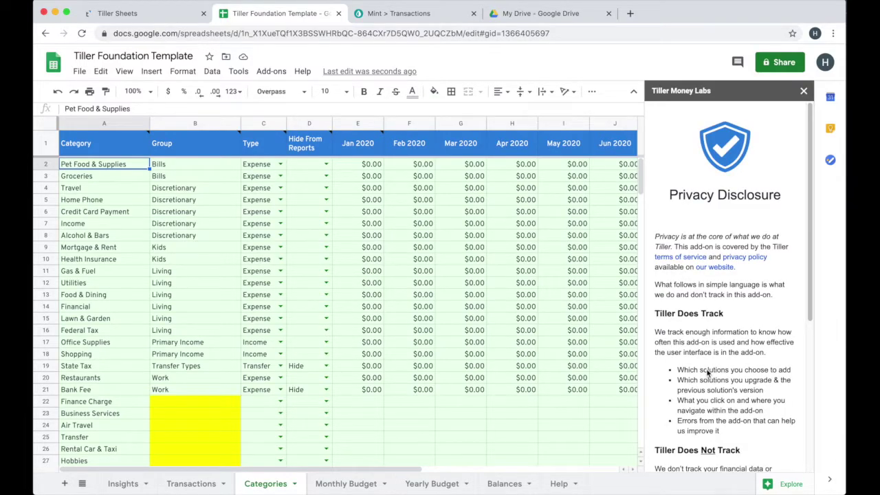
pyautogui.scroll(-5, 708, 371)
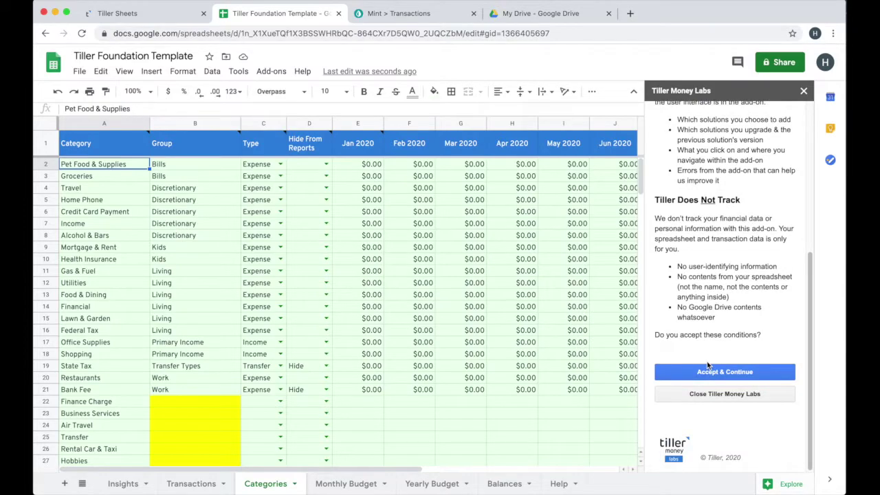
pyautogui.click(719, 373)
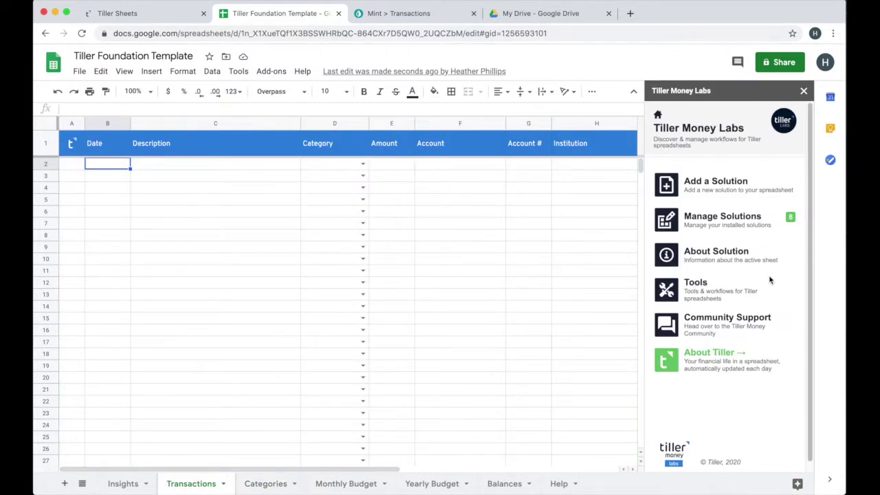
# Step: Import transactions (3).csv with Labs' Import CSV Line Items tool, adding the missing column
pyautogui.click(770, 280)
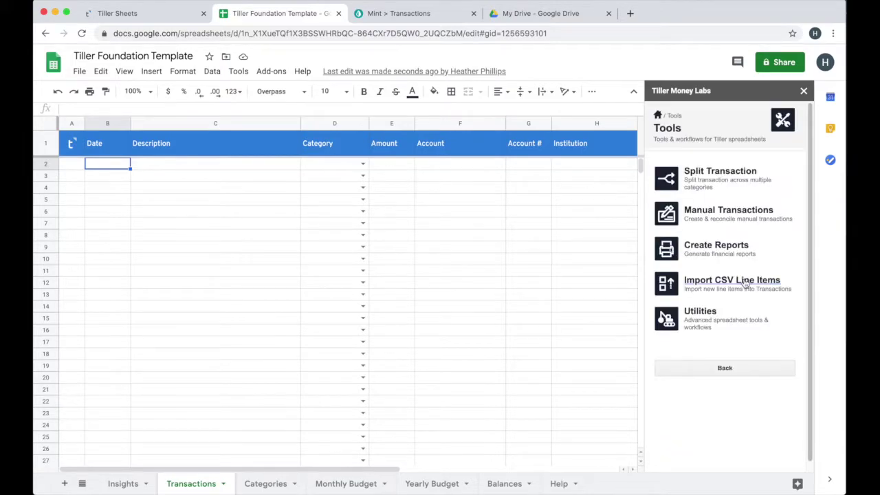
pyautogui.click(728, 311)
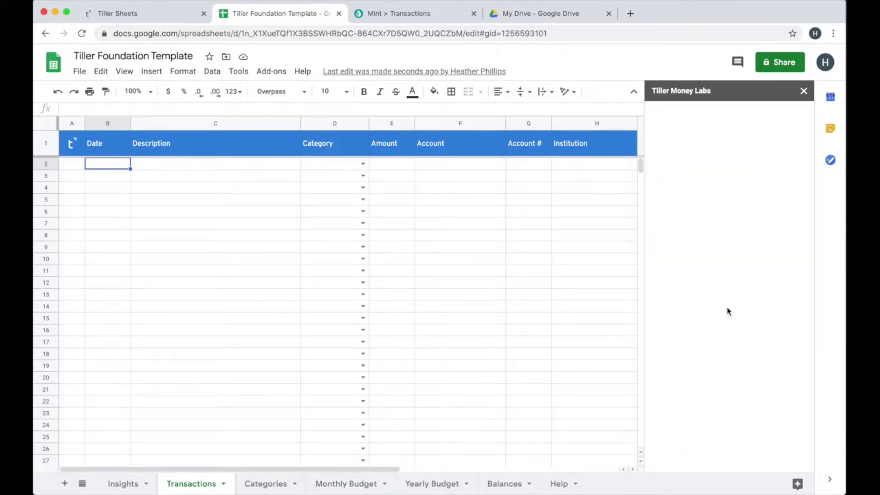
pyautogui.click(725, 333)
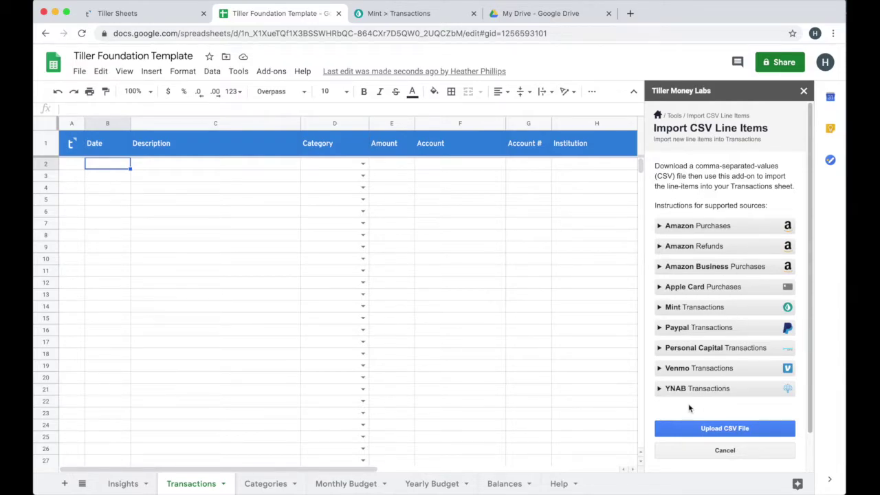
pyautogui.click(660, 308)
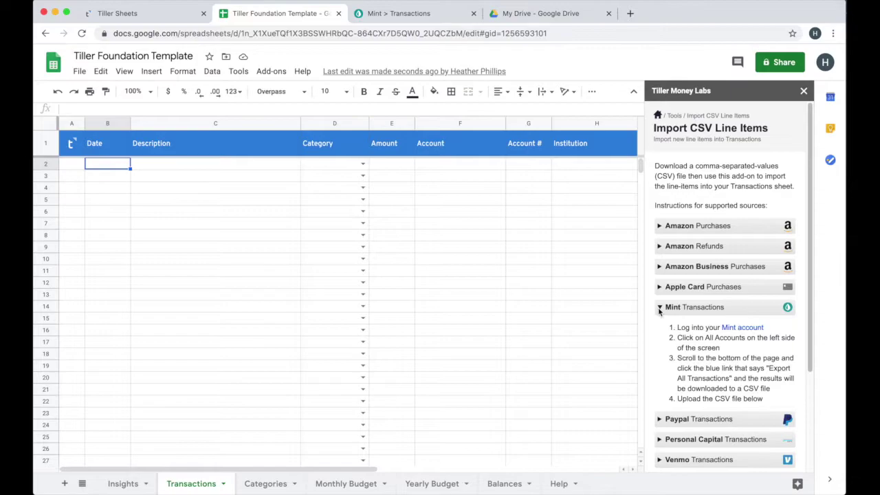
pyautogui.click(660, 309)
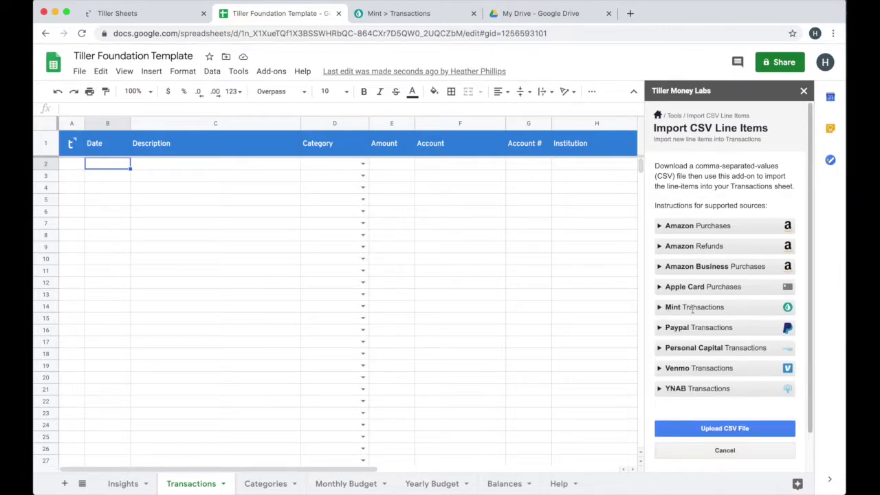
pyautogui.click(719, 429)
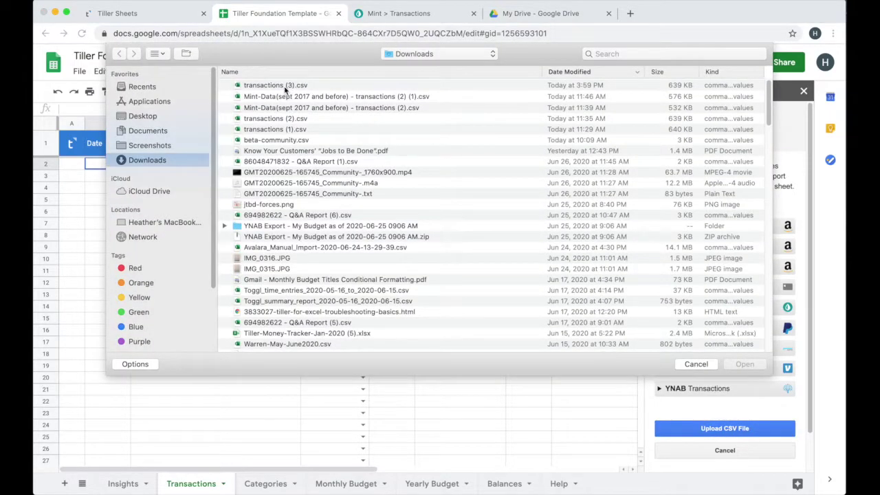
pyautogui.click(287, 88)
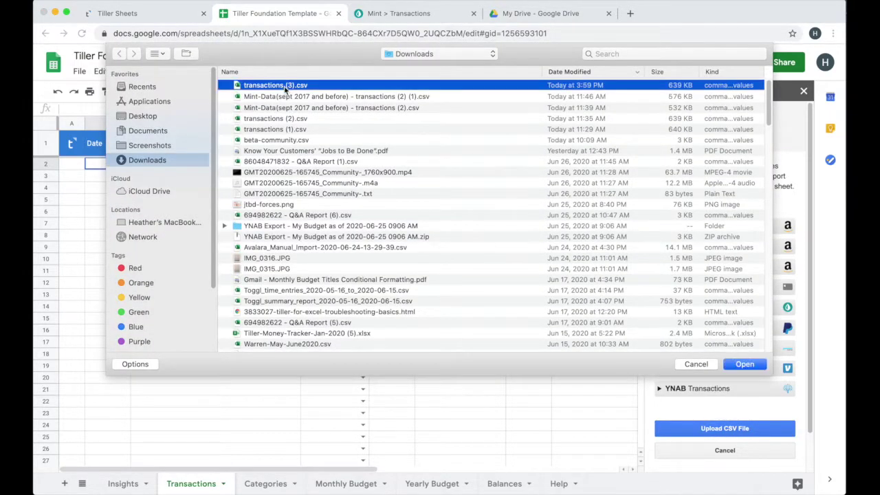
pyautogui.click(744, 364)
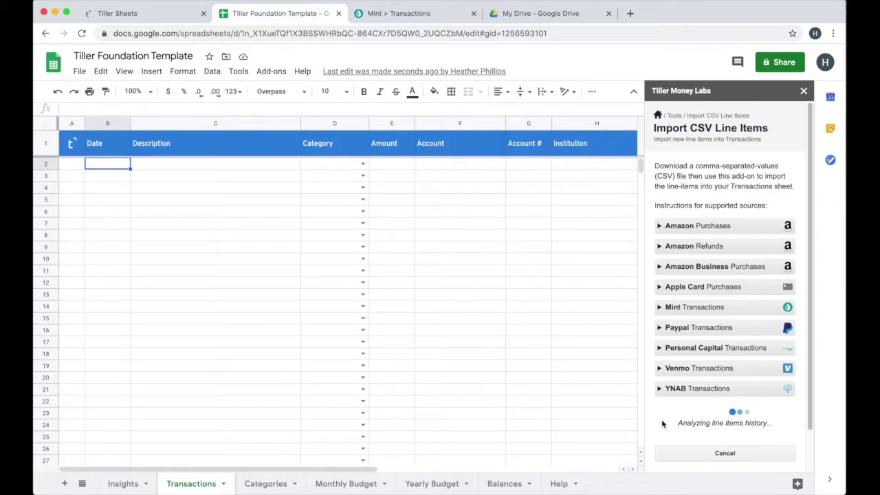
pyautogui.click(662, 277)
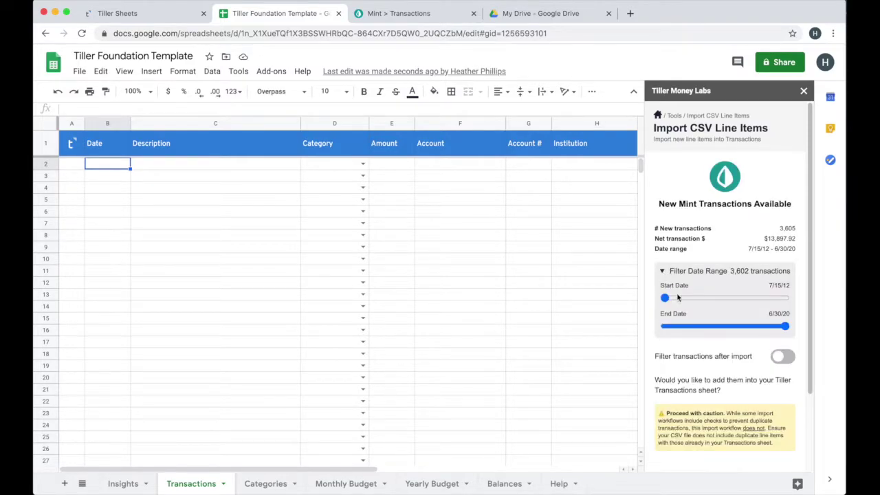
pyautogui.moveTo(665, 298); pyautogui.dragTo(717, 300)
pyautogui.scroll(-2, 715, 344)
pyautogui.click(708, 422)
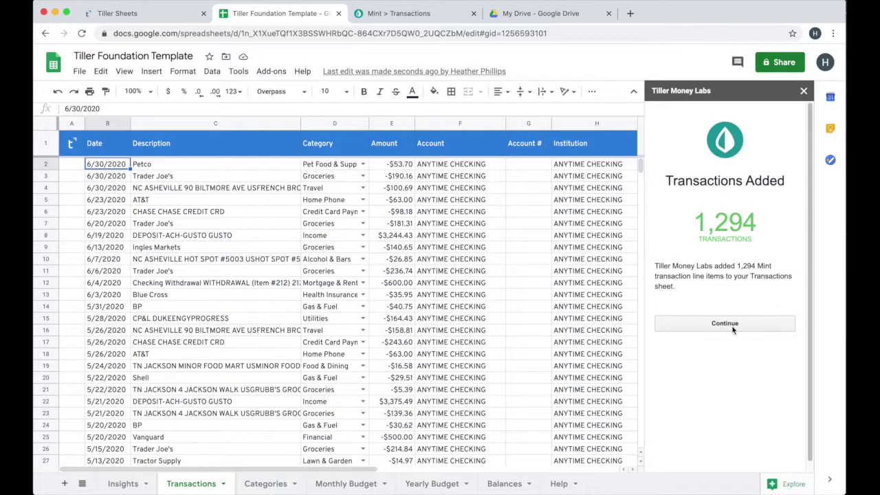
pyautogui.click(733, 330)
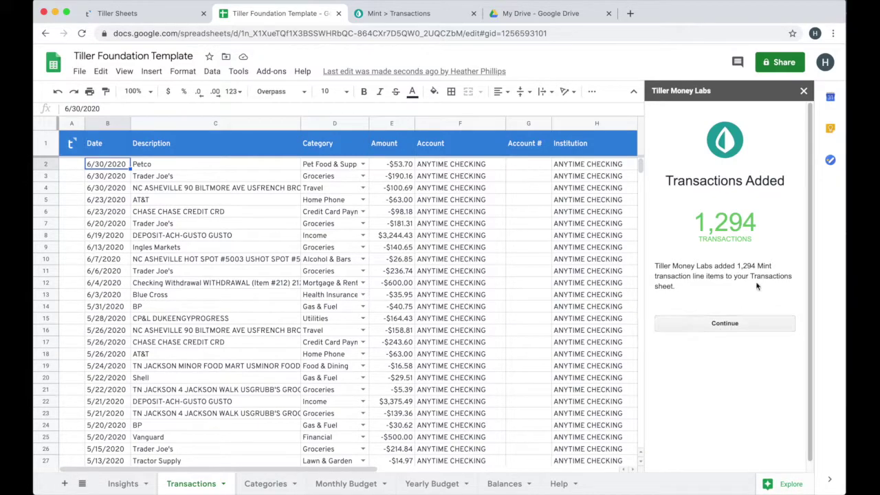
pyautogui.click(803, 91)
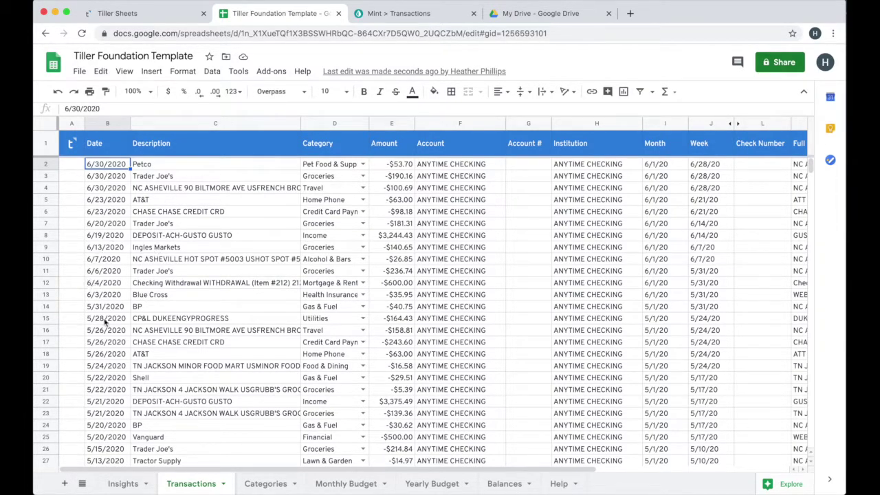
pyautogui.scroll(-5, 104, 322)
pyautogui.scroll(-5, 105, 321)
pyautogui.scroll(10, 105, 321)
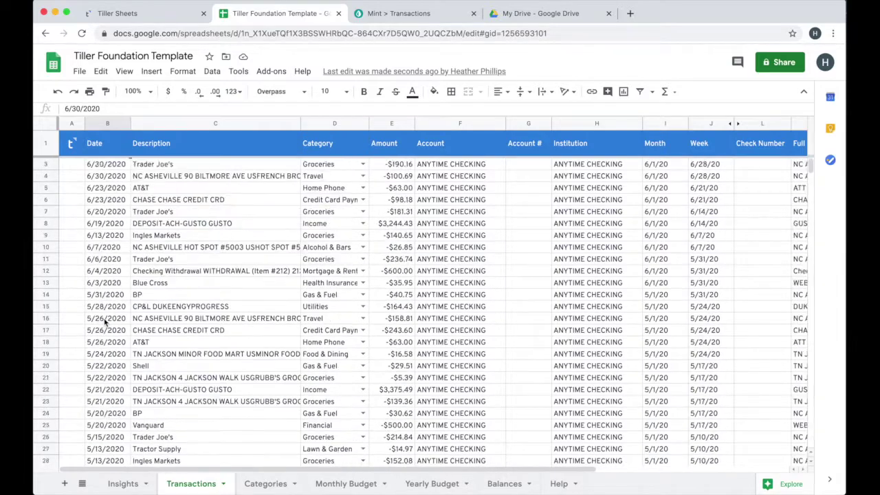
pyautogui.scroll(1, 105, 322)
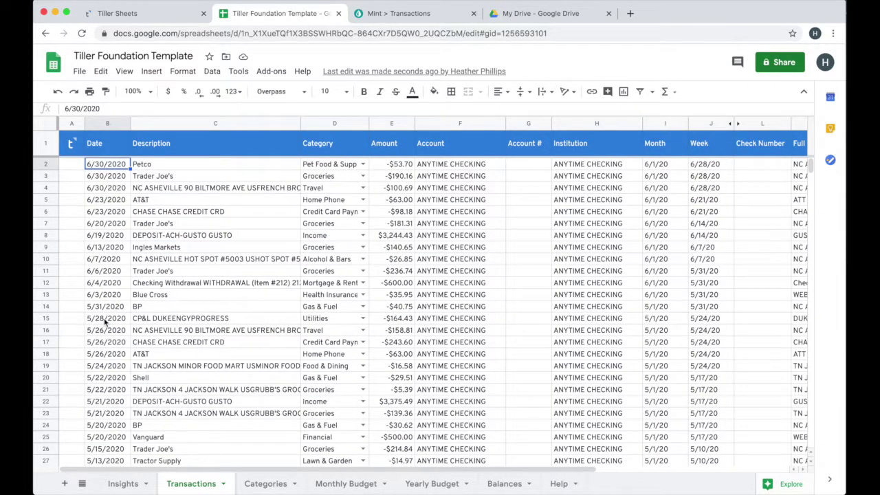
# Step: Switch to the Categories sheet and select the Pet Food & Supplies category in A2
pyautogui.click(262, 485)
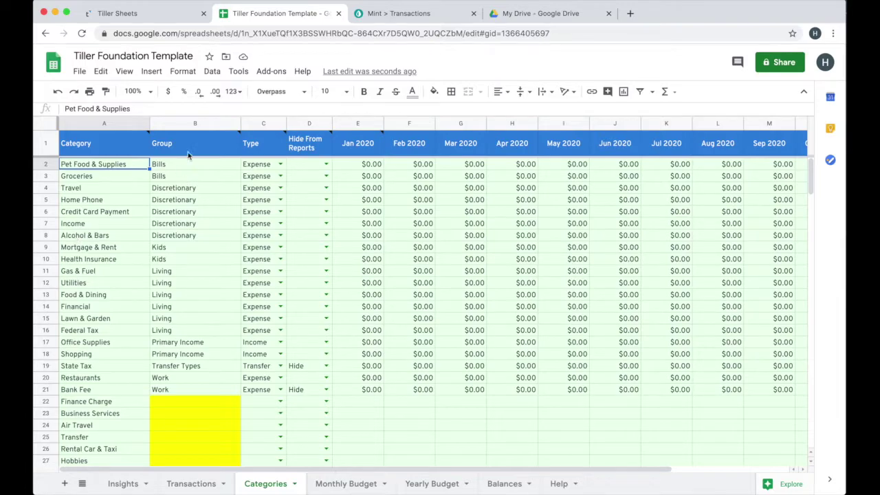
pyautogui.click(192, 124)
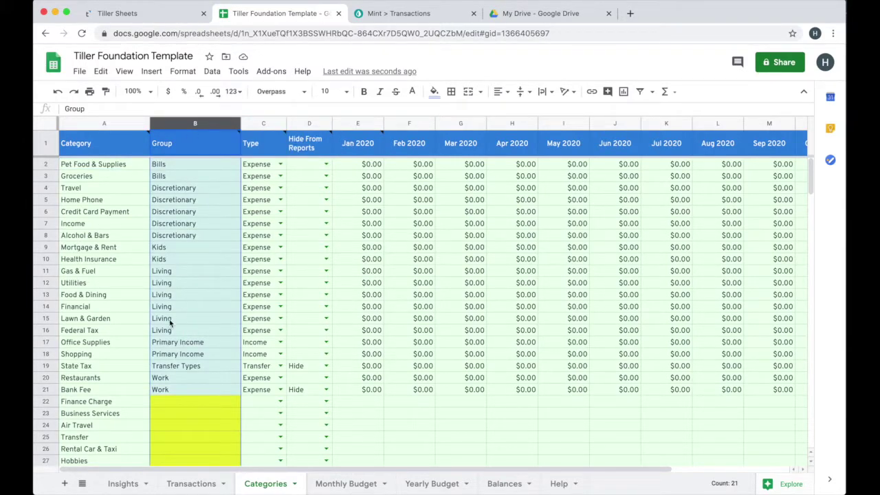
pyautogui.click(110, 127)
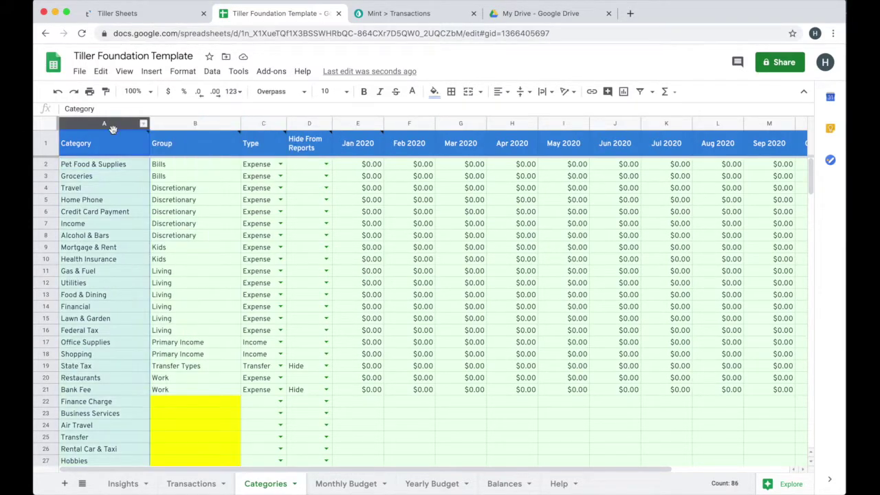
pyautogui.click(193, 124)
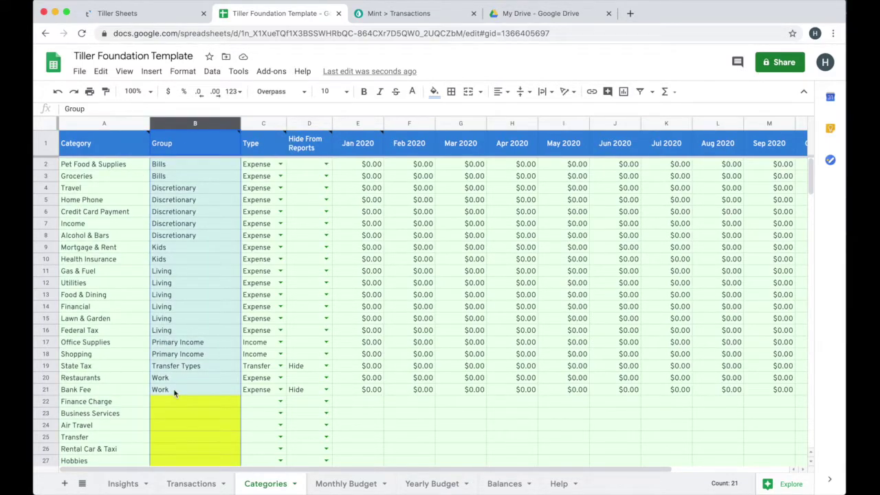
pyautogui.click(108, 167)
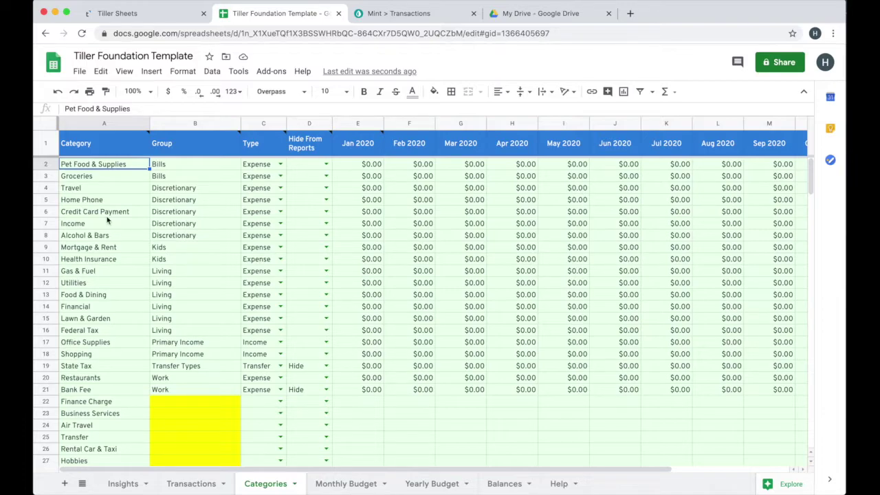
# Step: Rename Pet Food & Supplies to Pets, then check the Petco row's now-invalid category on Transactions
pyautogui.write('Pets')
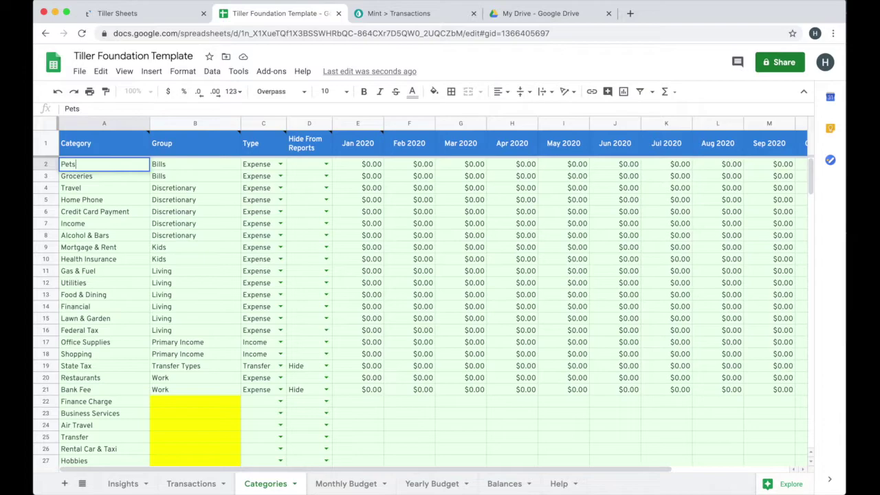
pyautogui.press('Return')
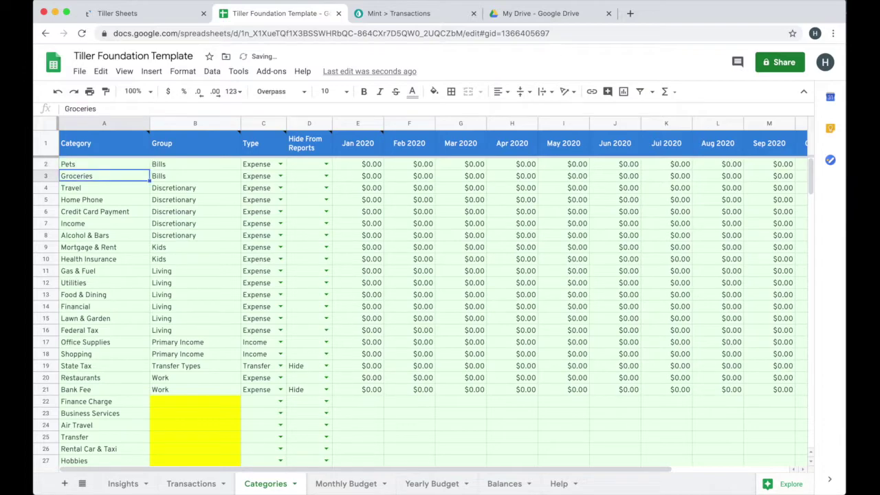
pyautogui.click(192, 484)
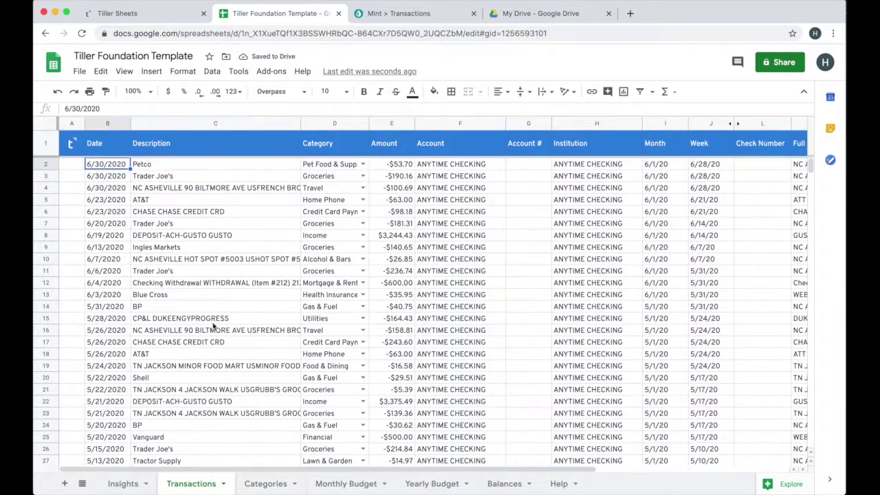
pyautogui.click(322, 168)
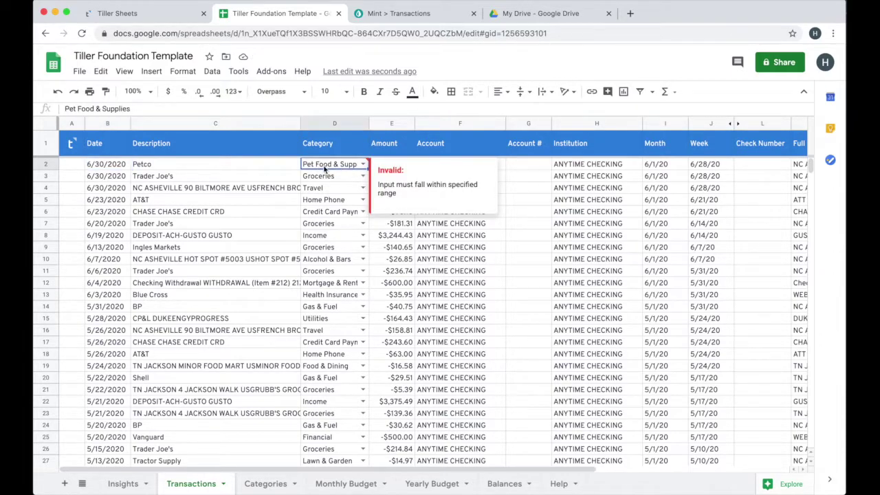
pyautogui.click(36, 124)
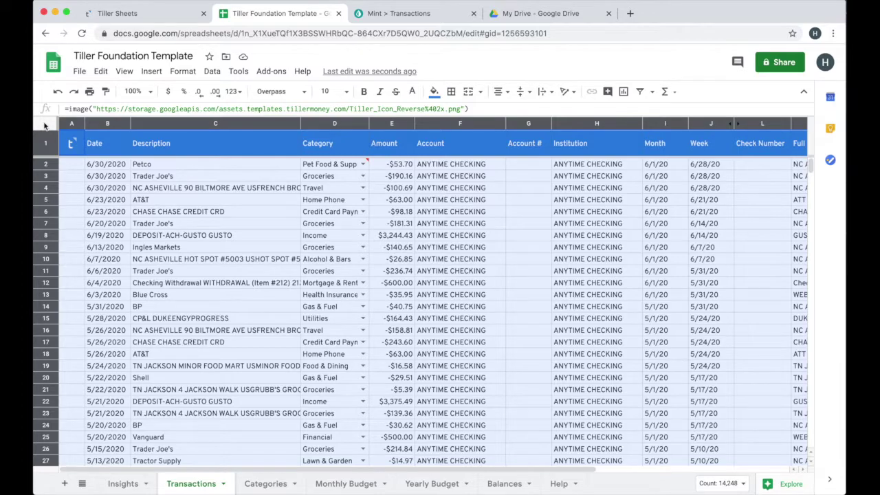
# Step: Turn on a filter for the transactions and sort the Category column A→Z
pyautogui.click(640, 93)
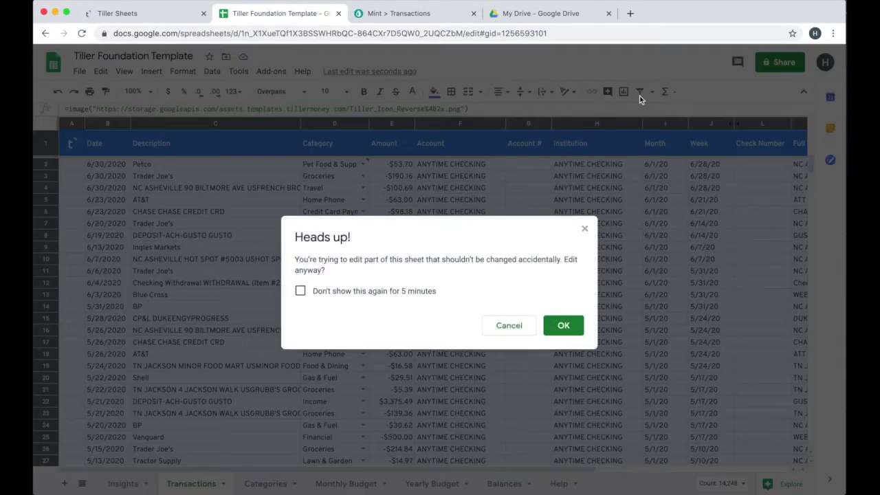
pyautogui.click(365, 295)
pyautogui.click(565, 325)
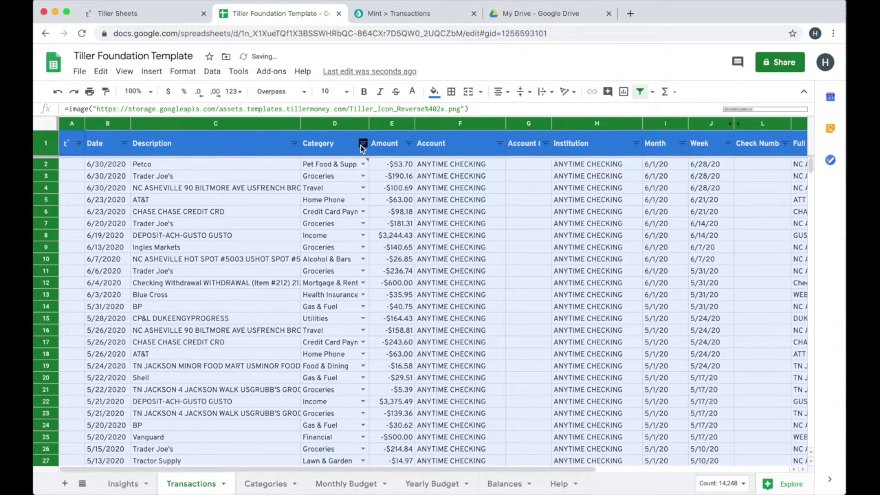
pyautogui.click(361, 145)
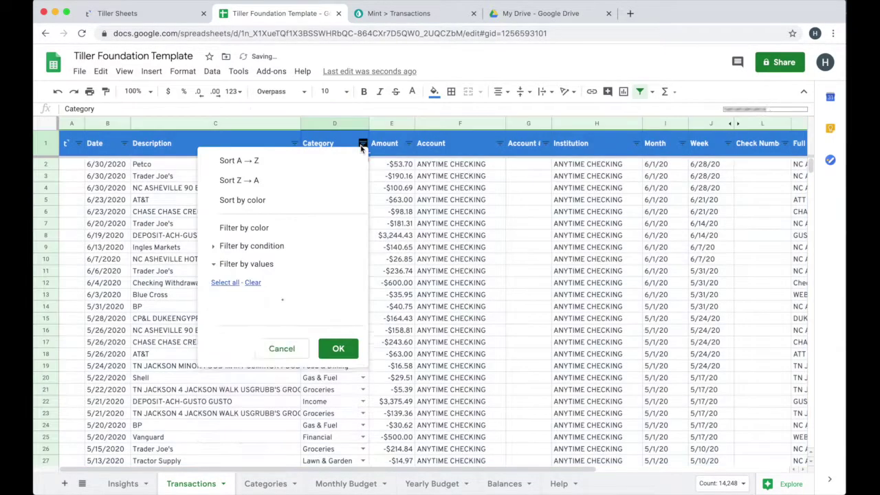
pyautogui.click(325, 161)
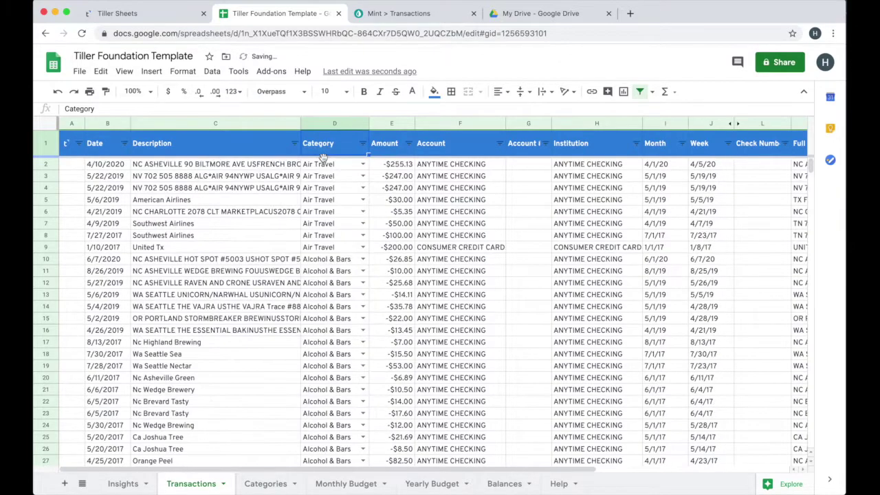
# Step: Filter the Category column to show only Pet Food & Supplies transactions
pyautogui.click(363, 146)
pyautogui.click(252, 282)
pyautogui.write('pe')
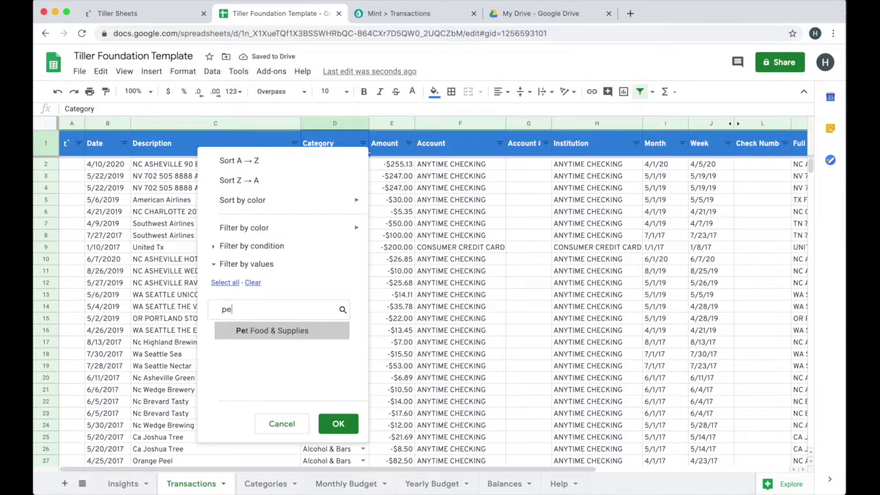
pyautogui.write('t')
pyautogui.click(251, 331)
pyautogui.click(337, 423)
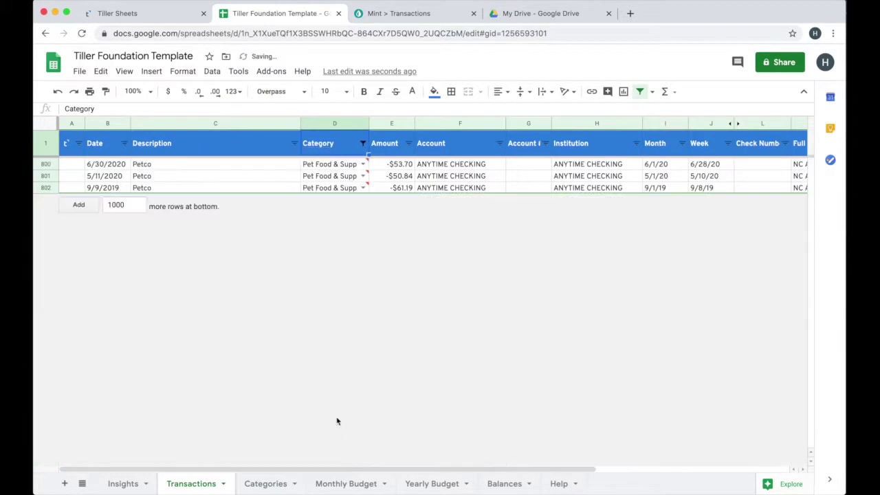
# Step: Set the first Petco row's category to Pets and fill it down to the other two
pyautogui.click(352, 169)
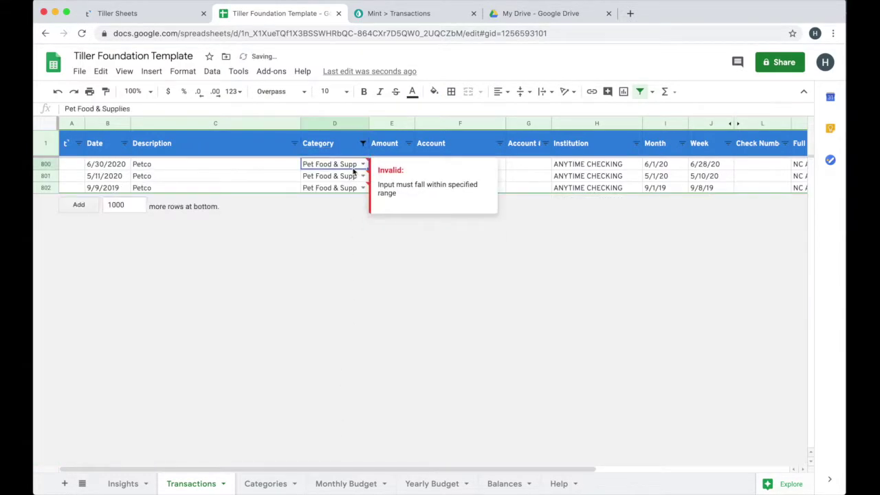
pyautogui.write('pet')
pyautogui.click(347, 183)
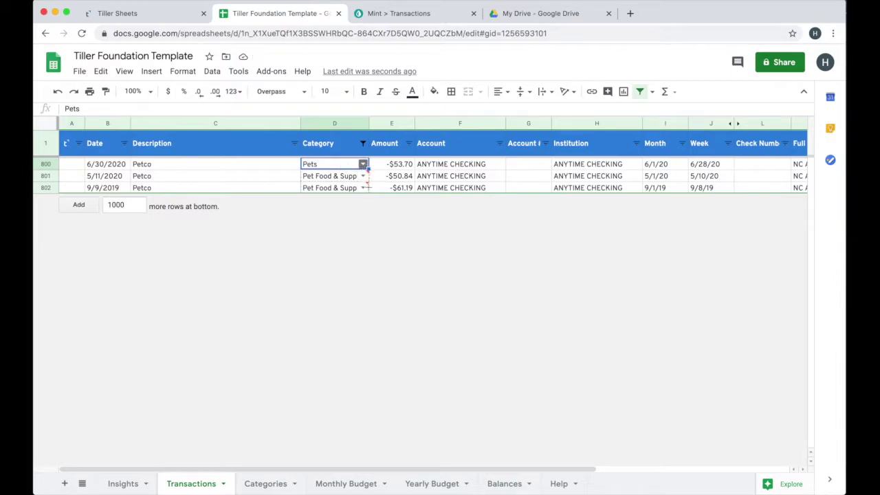
pyautogui.moveTo(368, 187); pyautogui.dragTo(368, 190)
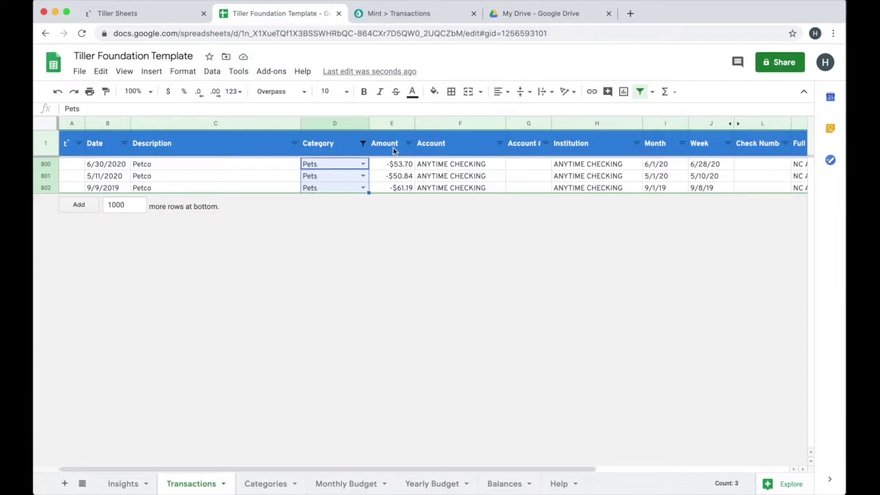
# Step: Clear the Category filter to show all transactions, then return to Categories
pyautogui.click(366, 144)
pyautogui.click(224, 282)
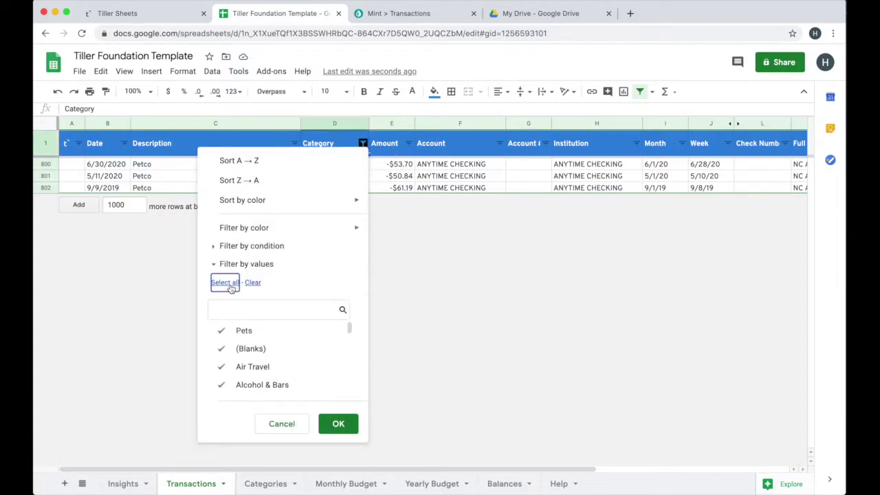
pyautogui.click(339, 423)
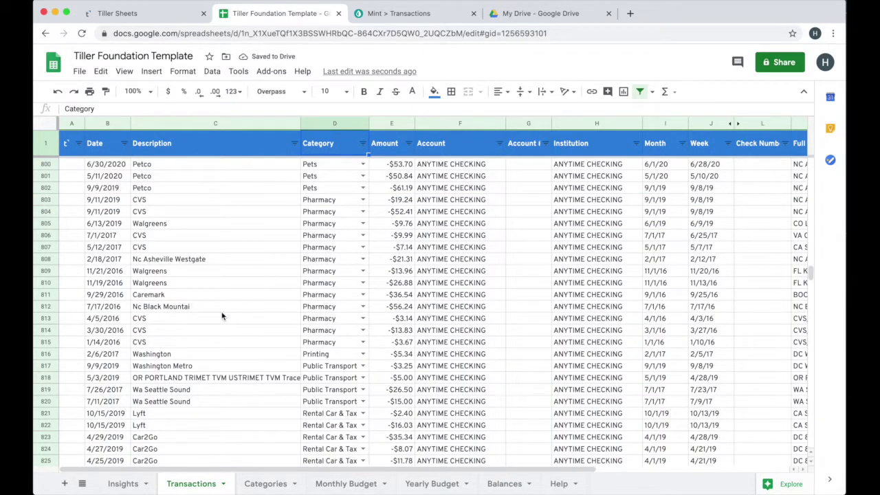
pyautogui.click(266, 484)
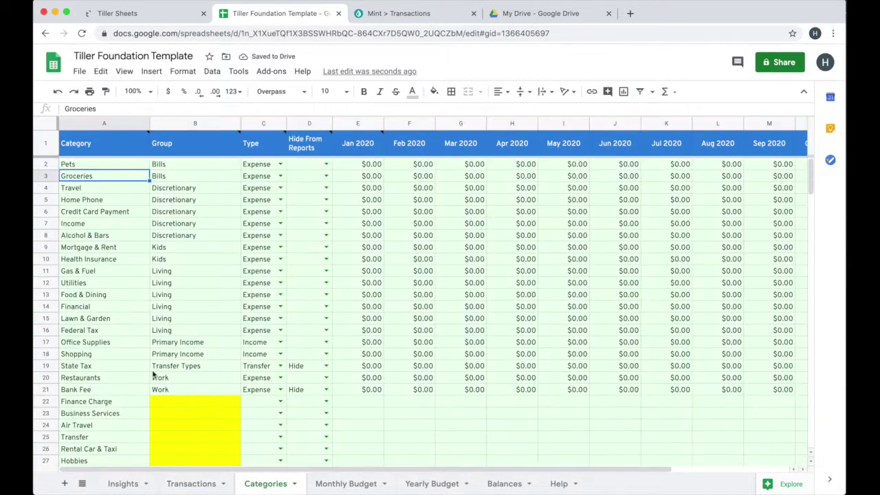
# Step: Rename the Food & Dining category in A13 to Restaurants
pyautogui.click(71, 321)
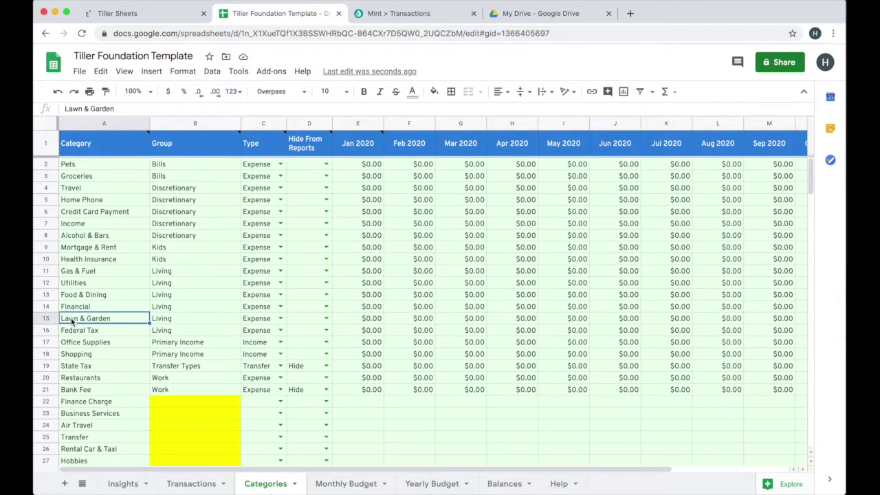
pyautogui.click(75, 297)
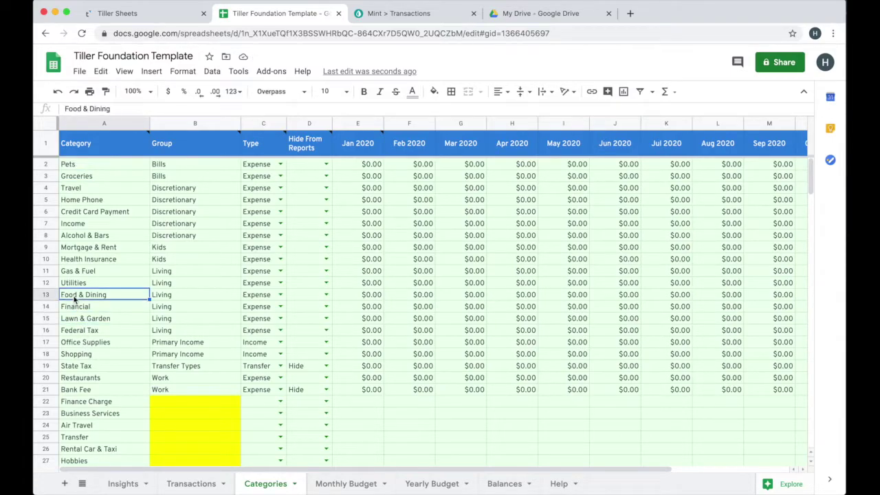
pyautogui.write('Res')
pyautogui.press('Tab')
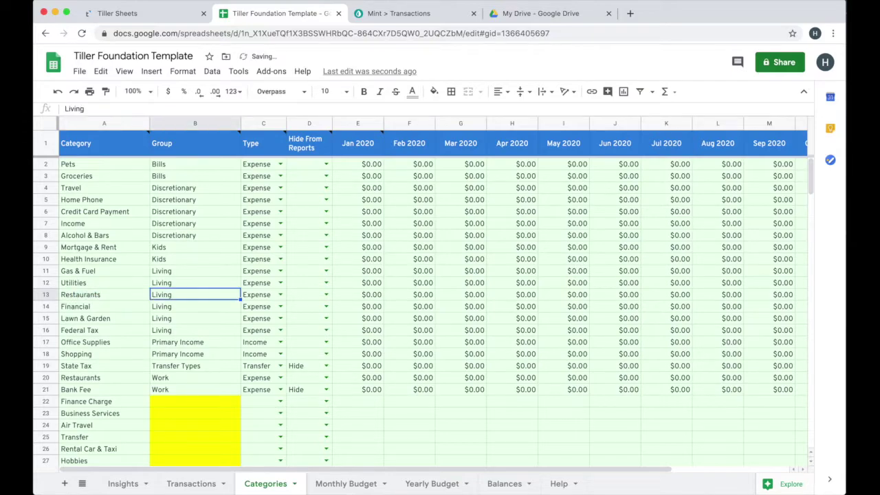
pyautogui.click(192, 483)
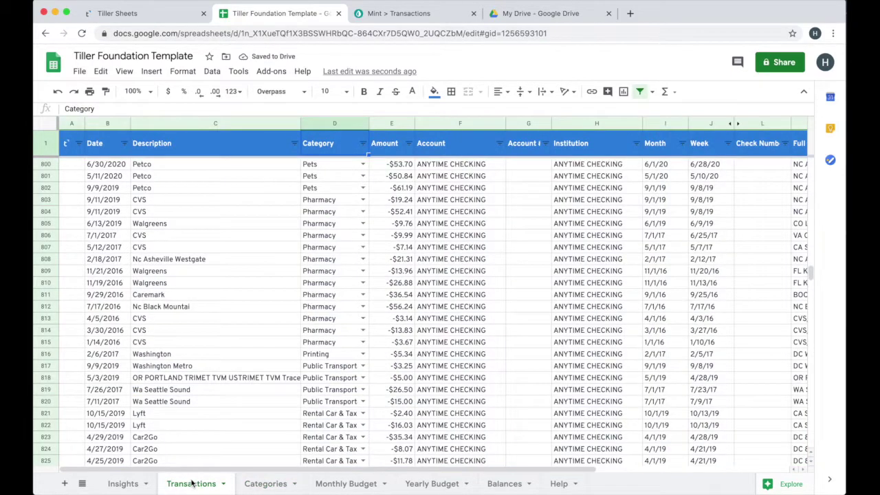
# Step: Install AutoCat (beta) from the Tiller Money Feeds sidebar to create the AutoCat rules sheet
pyautogui.click(268, 76)
pyautogui.moveTo(308, 119)
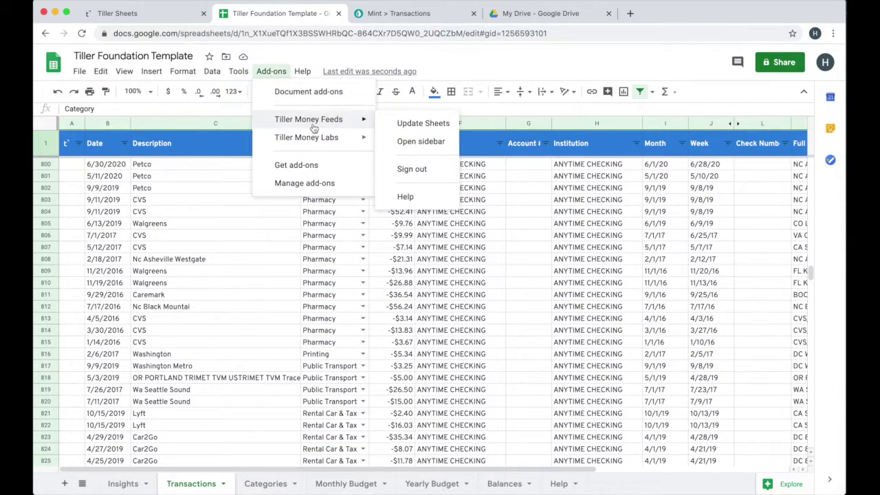
pyautogui.click(405, 141)
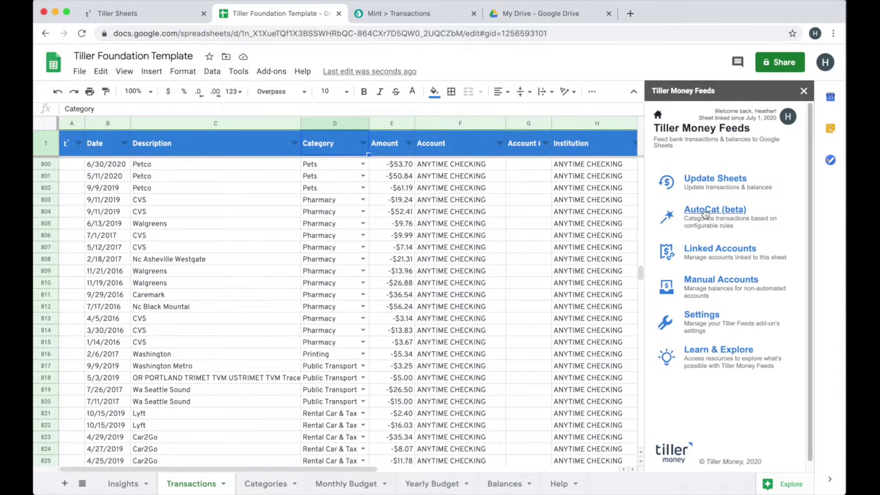
pyautogui.click(705, 211)
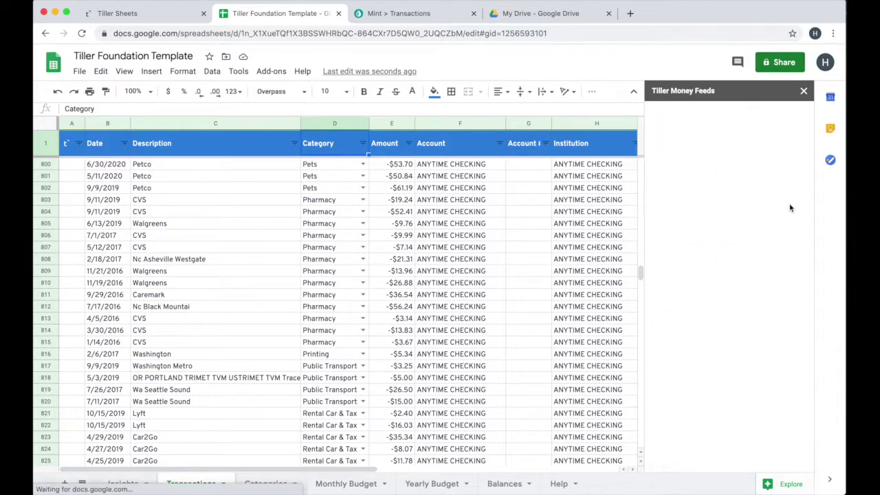
pyautogui.click(721, 357)
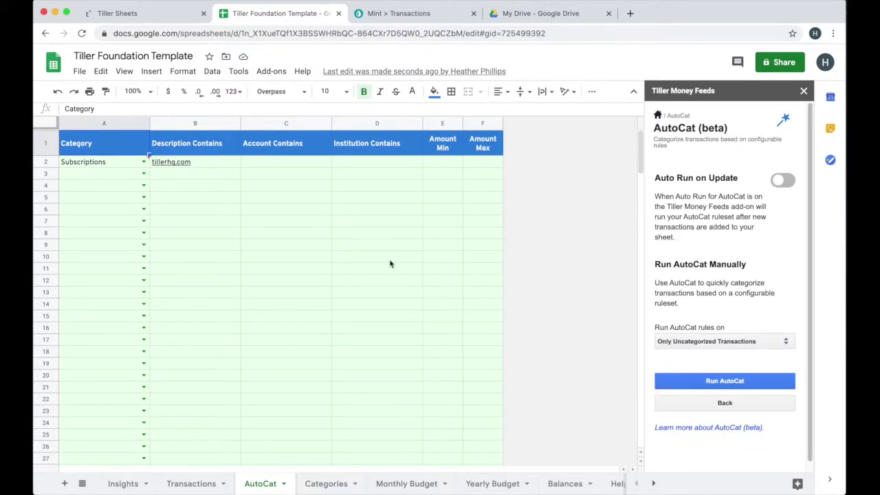
# Step: Clear the example Subscriptions rule's category on the AutoCat sheet
pyautogui.click(100, 163)
pyautogui.press('Delete')
pyautogui.press('Tab')
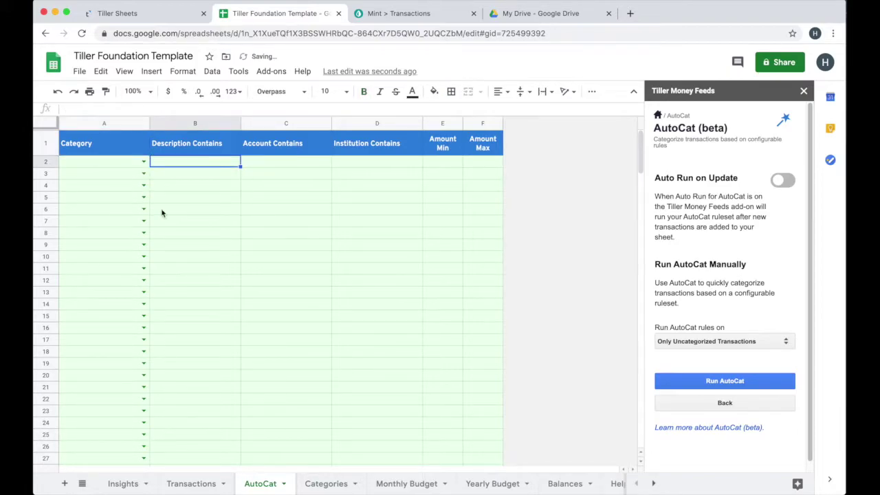
pyautogui.click(189, 483)
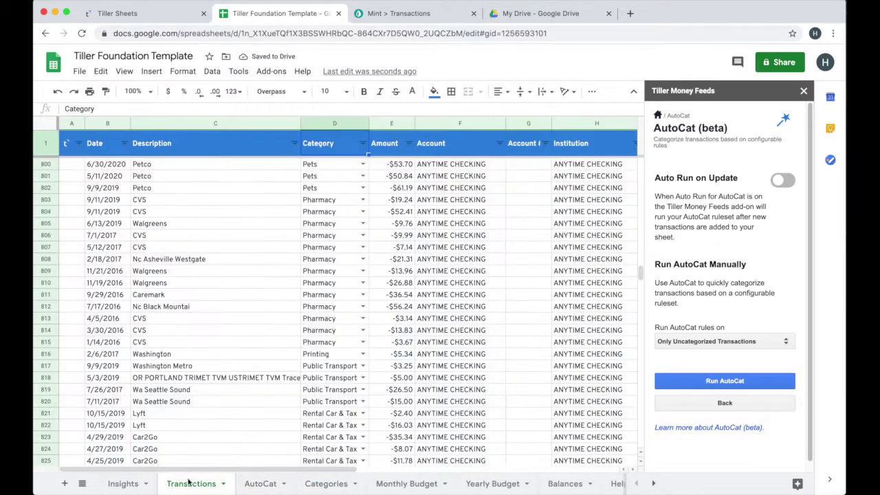
# Step: Filter the Transactions Category column to show only Food & Dining
pyautogui.click(362, 143)
pyautogui.click(252, 282)
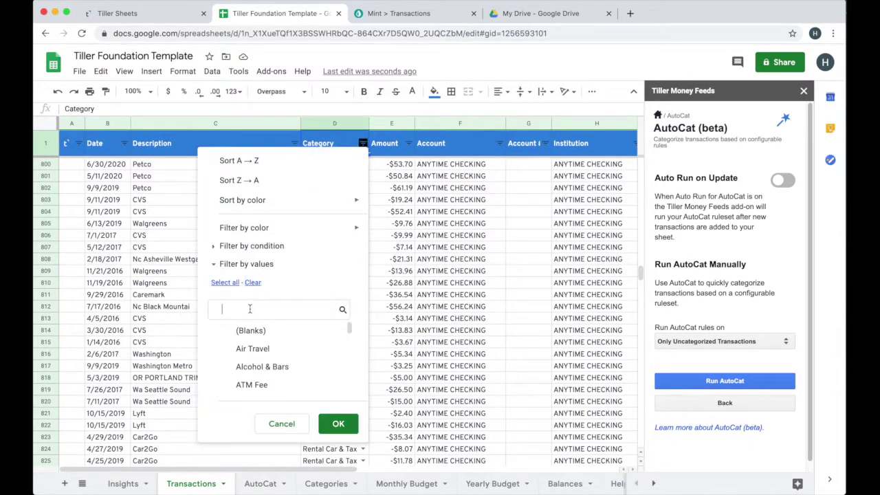
pyautogui.click(250, 309)
pyautogui.write('din')
pyautogui.click(251, 331)
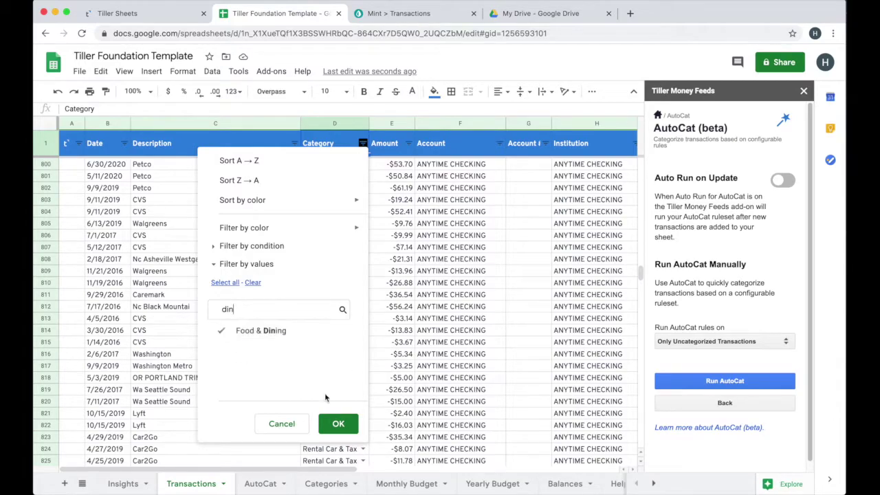
pyautogui.click(336, 424)
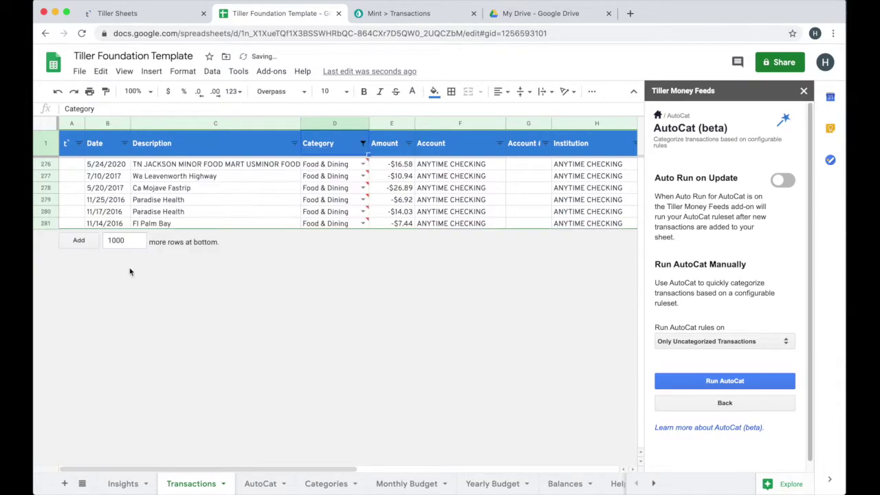
# Step: Add an AutoCat rule: description 'Paradise Health' in B2, category Restaurants in A2
pyautogui.click(174, 199)
pyautogui.hotkey('ctrl', 'c')
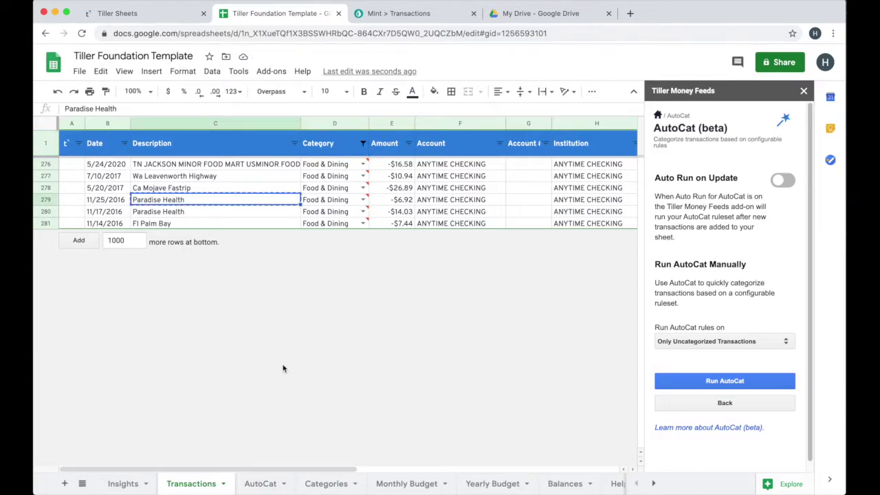
pyautogui.click(255, 482)
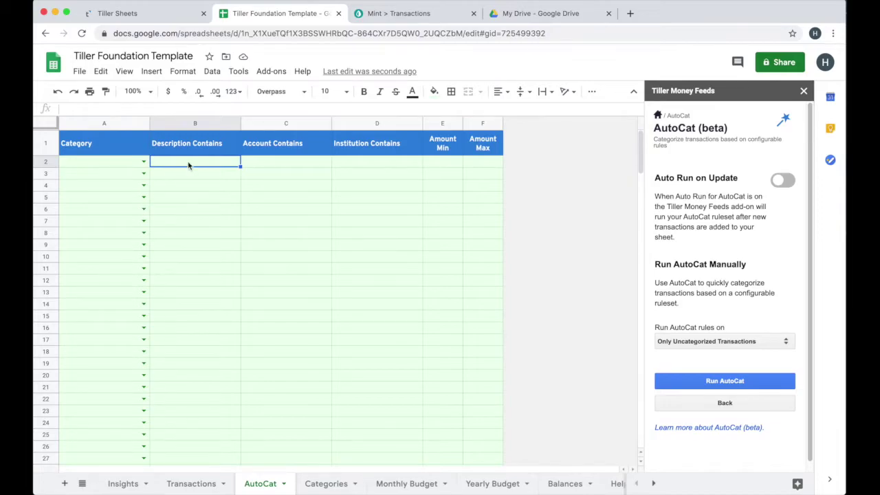
pyautogui.hotkey('ctrl', 'v')
pyautogui.press('Left')
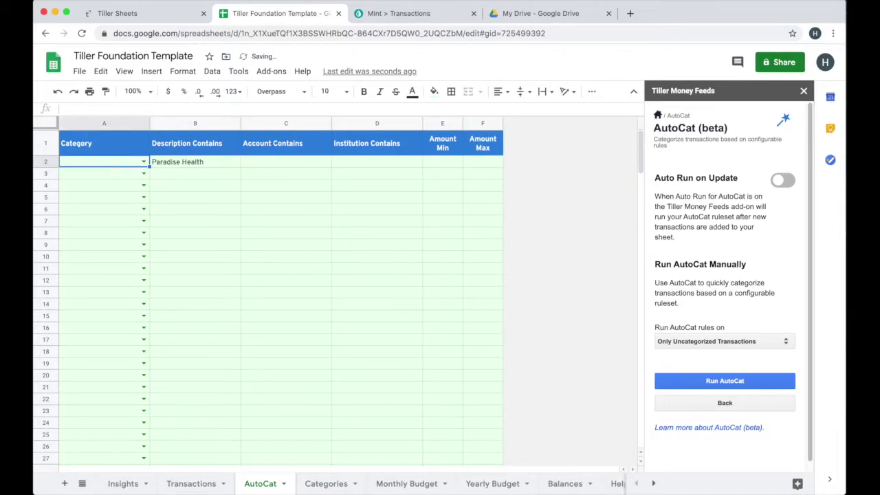
pyautogui.write('res')
pyautogui.press('Return')
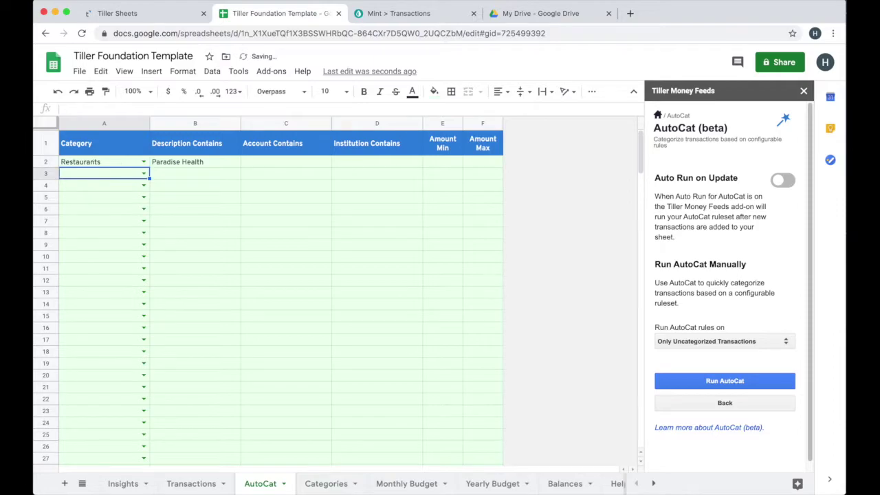
pyautogui.click(192, 484)
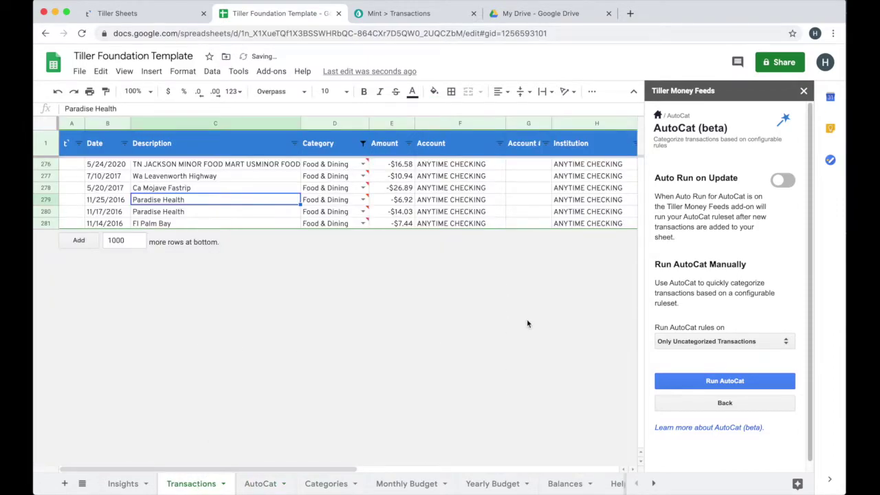
# Step: Run AutoCat on All Transactions, turning rows 279 and 280 into Restaurants
pyautogui.click(666, 342)
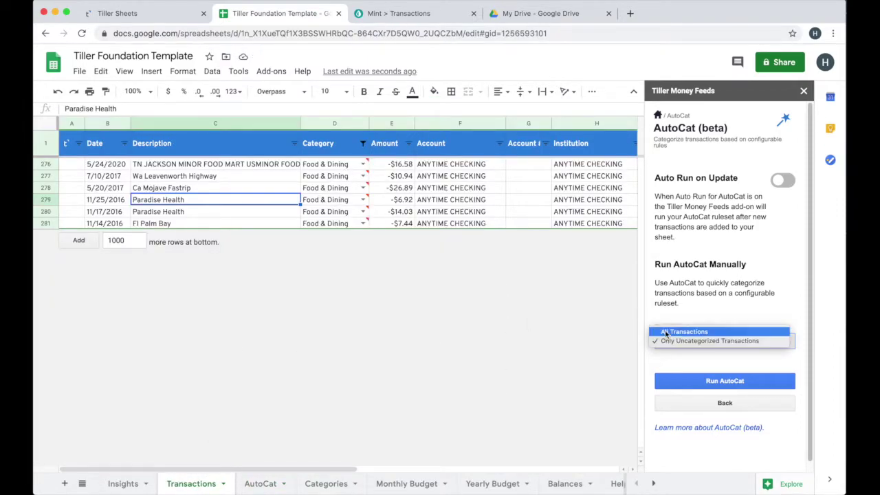
pyautogui.click(677, 333)
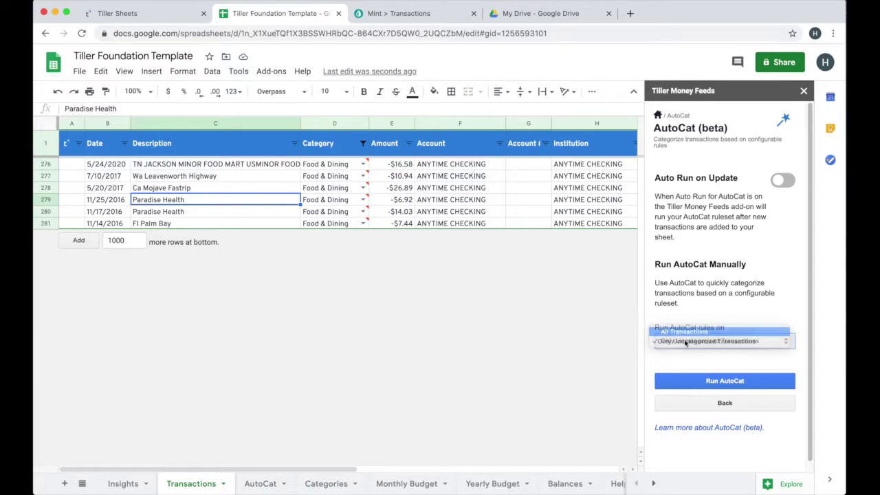
pyautogui.click(698, 382)
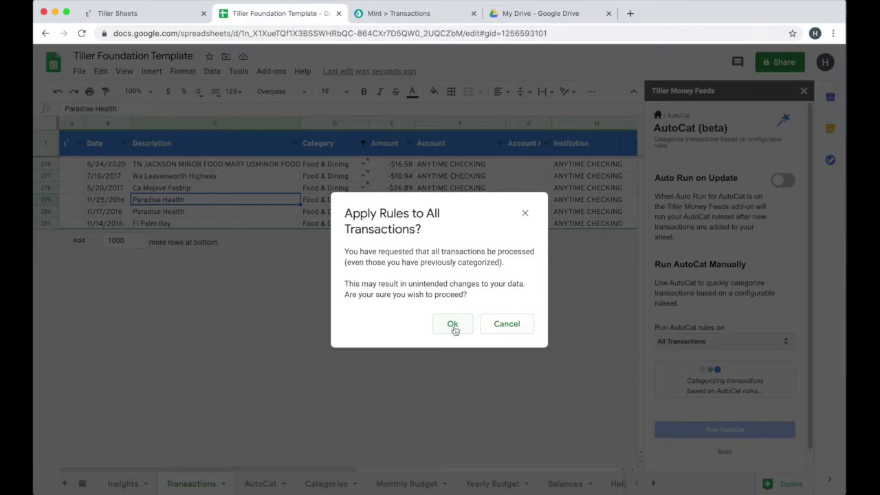
pyautogui.click(453, 326)
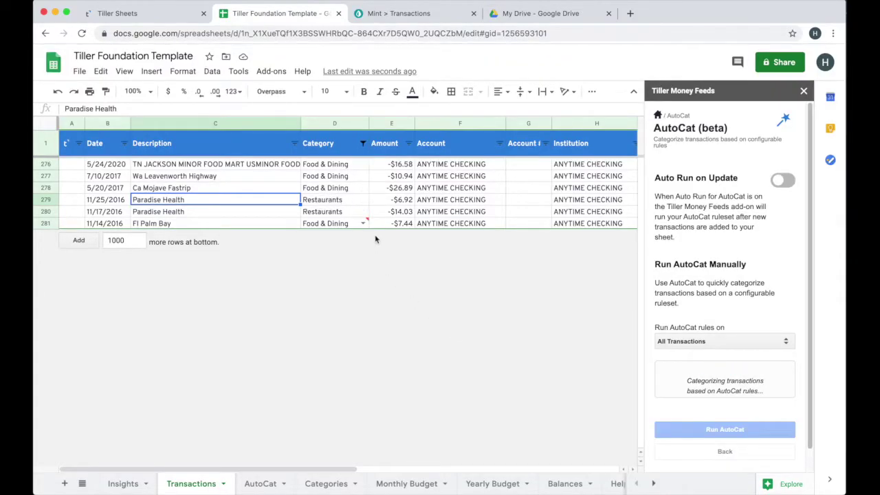
pyautogui.click(349, 201)
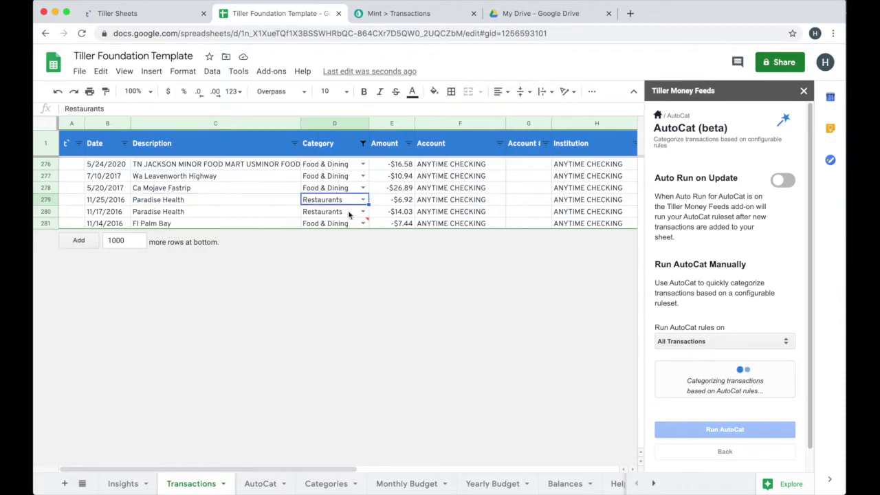
pyautogui.click(349, 213)
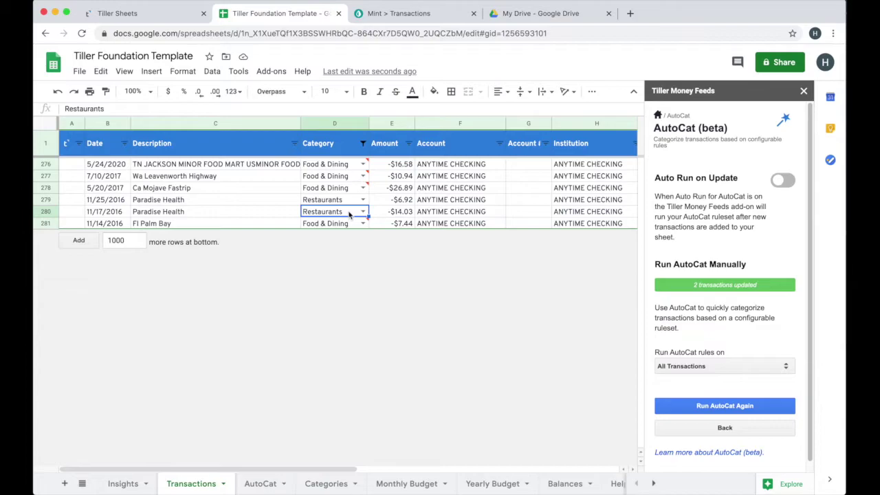
pyautogui.click(258, 482)
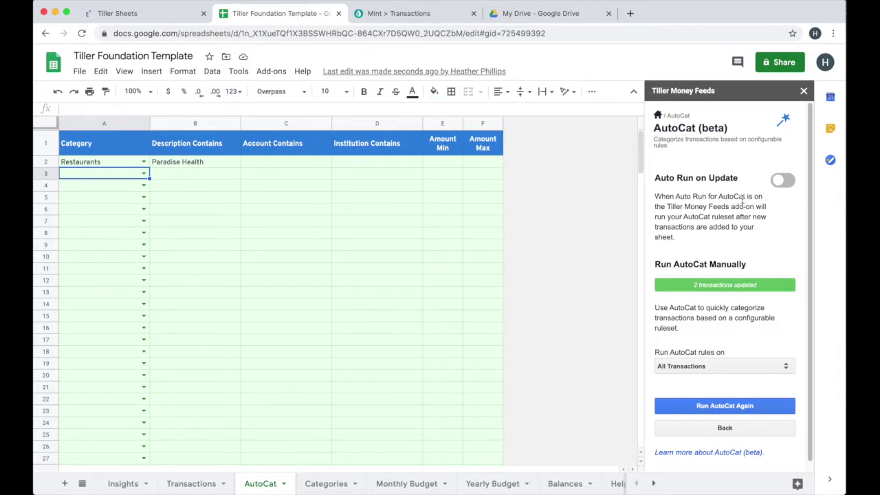
# Step: Review the Categories sheet's Group, Type and Jan 2020 budget columns
pyautogui.click(325, 484)
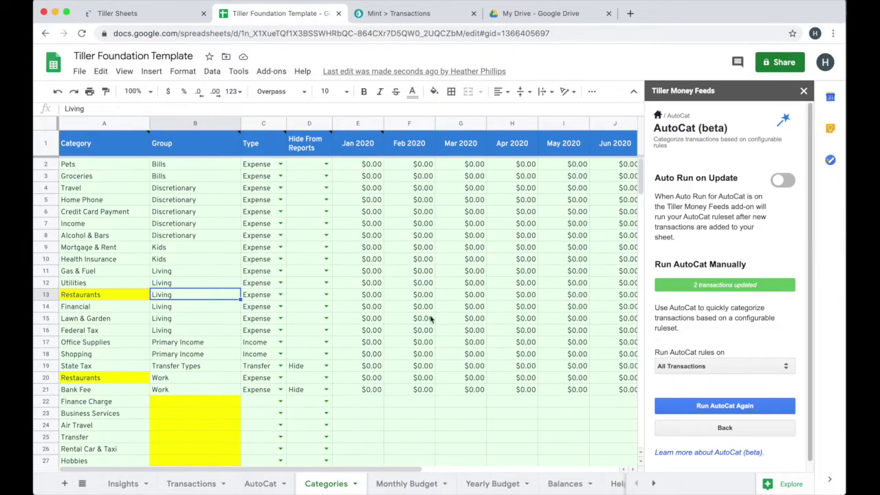
pyautogui.click(175, 120)
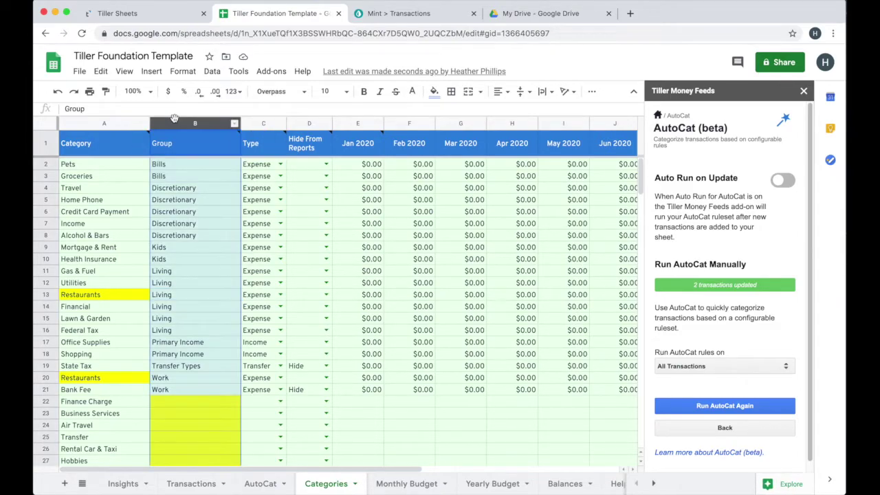
pyautogui.click(261, 123)
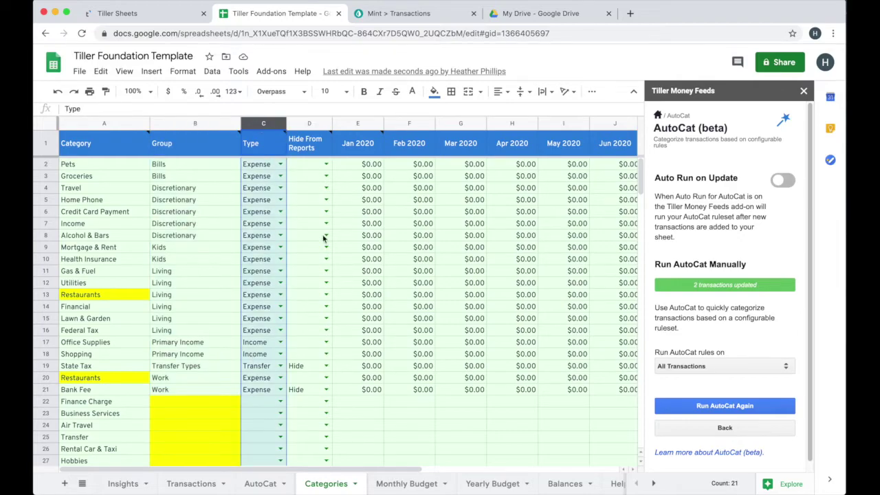
pyautogui.click(359, 124)
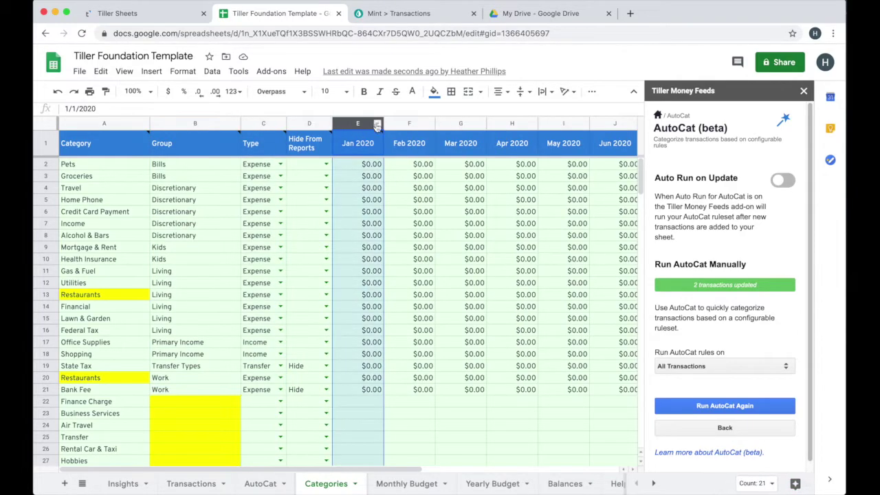
# Step: Budget $50 for Pets in Jan 2020, carrying to later months, and close the AutoCat sidebar
pyautogui.click(356, 167)
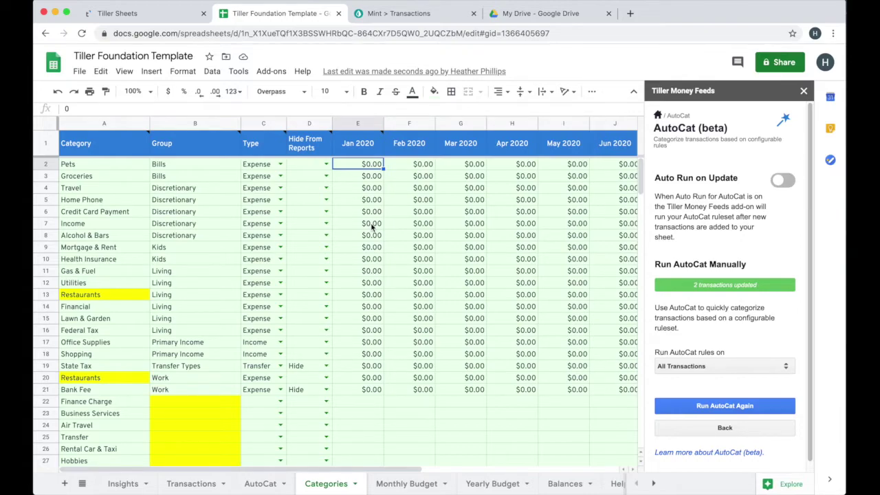
pyautogui.press('Right')
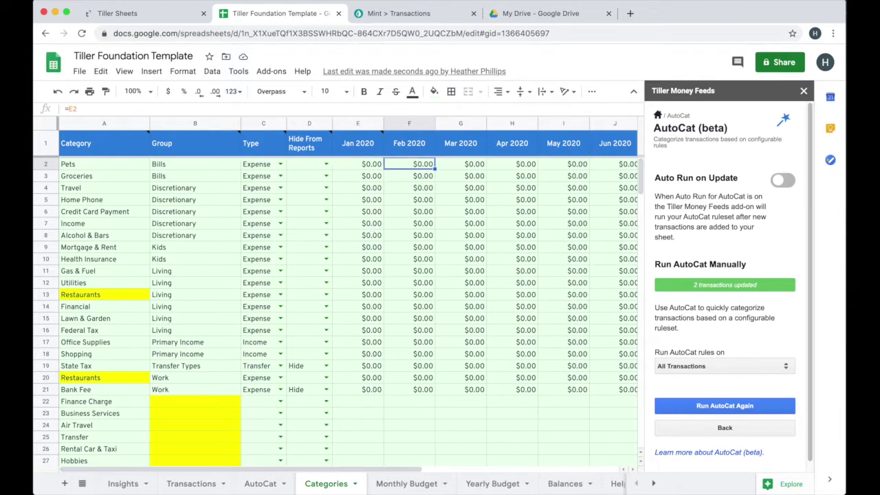
pyautogui.press('Right')
pyautogui.press('Right')
pyautogui.press('Left')
pyautogui.press('Left')
pyautogui.press('Left')
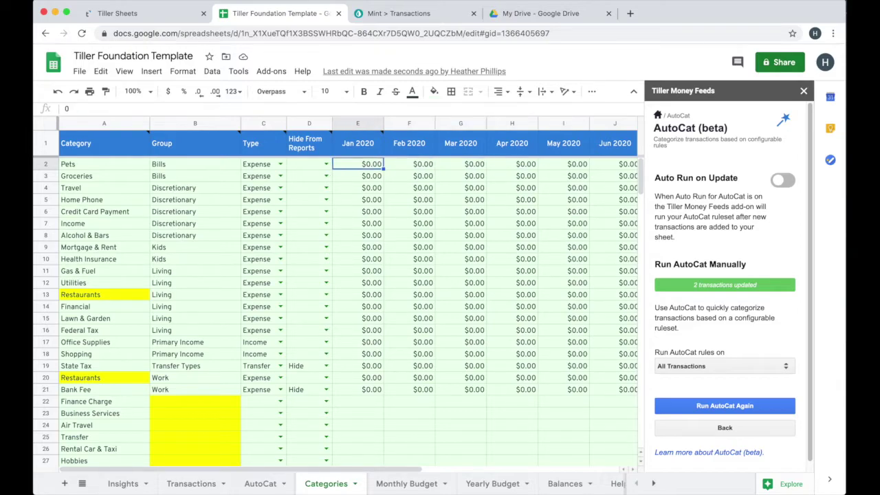
pyautogui.write('50')
pyautogui.press('Return')
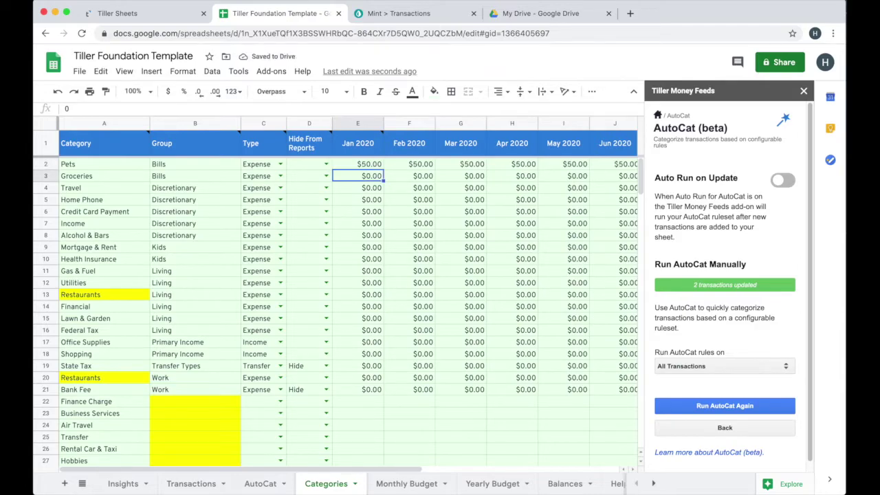
pyautogui.press('Up')
pyautogui.press('Right')
pyautogui.press('Right')
pyautogui.press('Right')
pyautogui.press('Right')
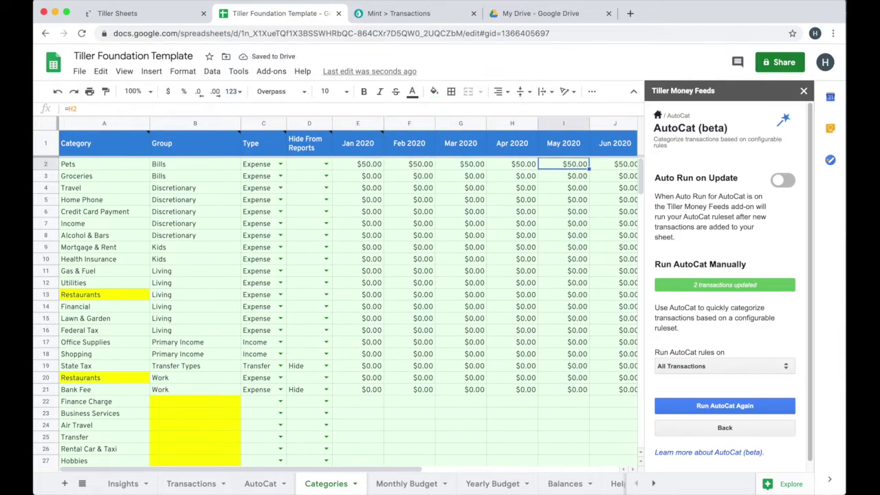
pyautogui.click(803, 90)
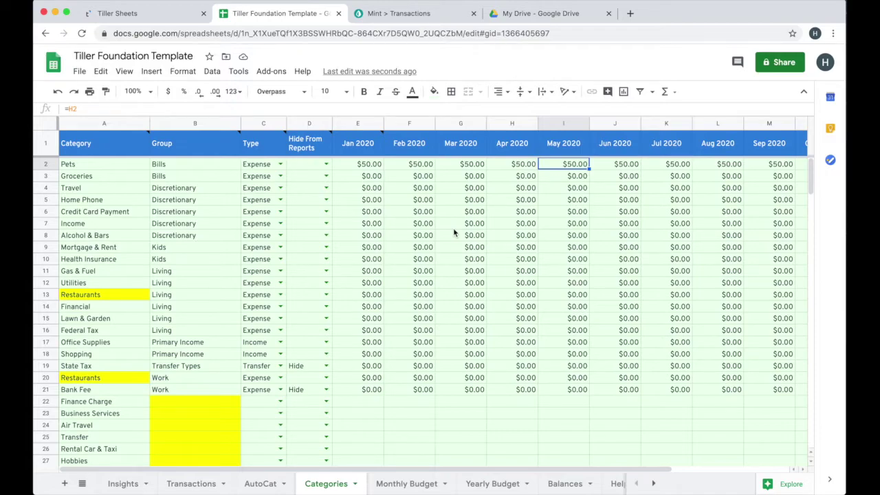
pyautogui.click(144, 13)
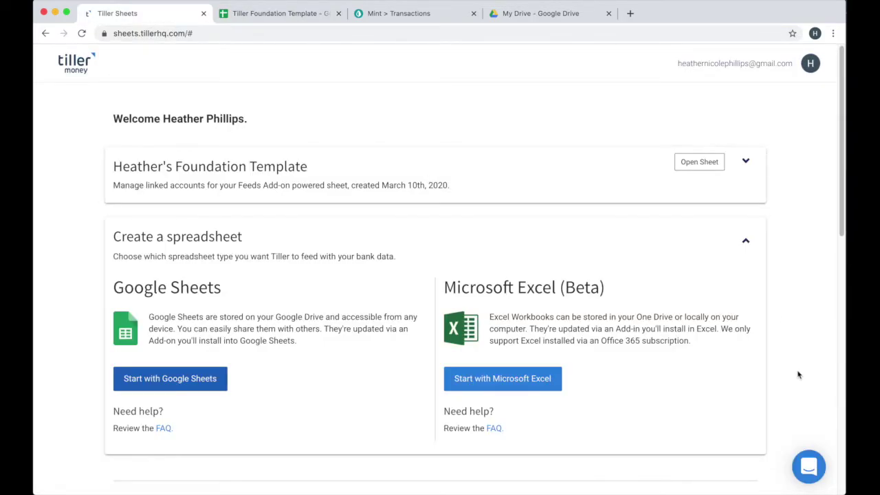
# Step: Open the chat bubble at the bottom right of the Tiller Sheets welcome page
pyautogui.click(812, 465)
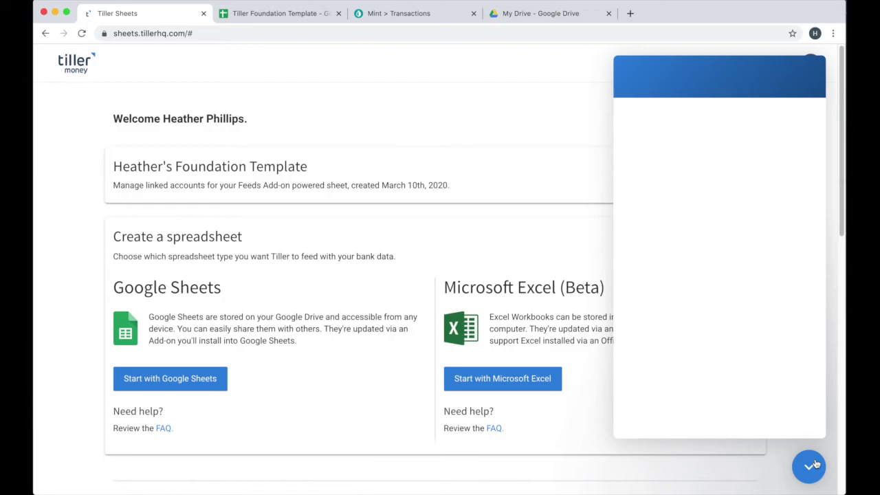